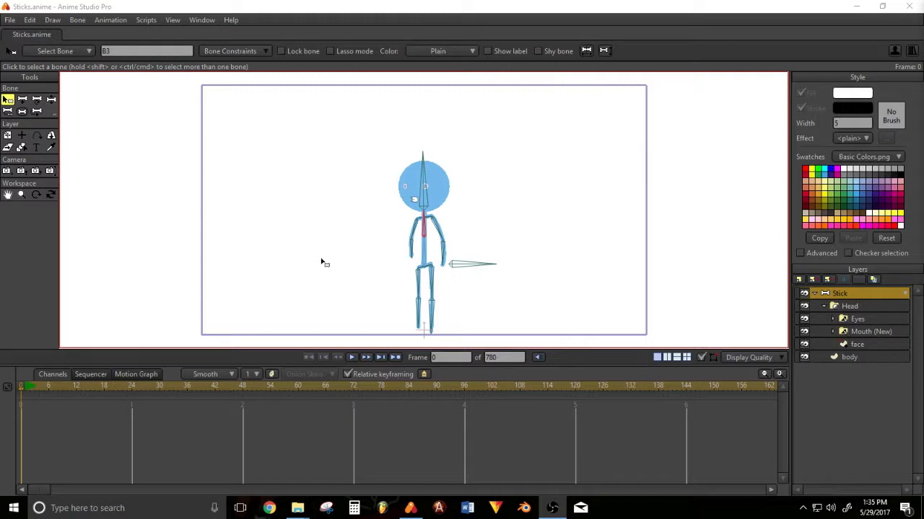
Create a new action named Walk for the Stick bone layer.
left_click_drag(322, 263, 325, 238)
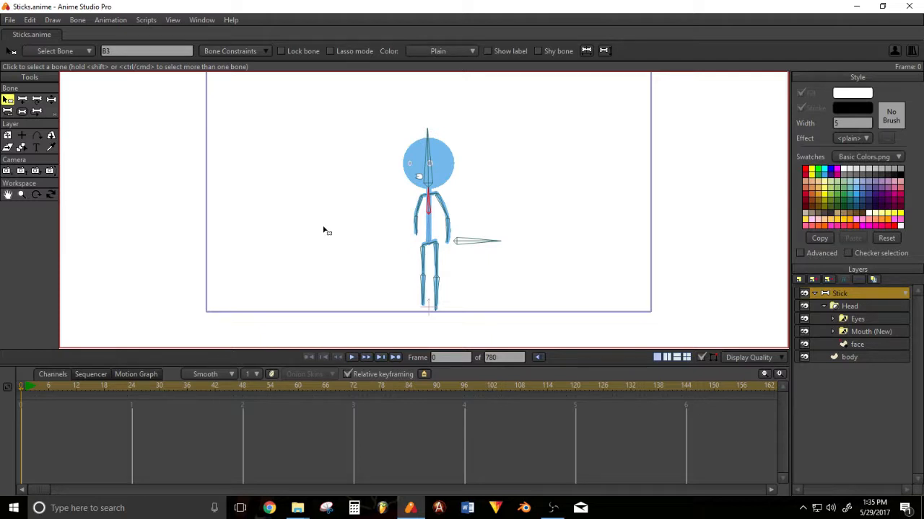
key("ctrl+shift+a")
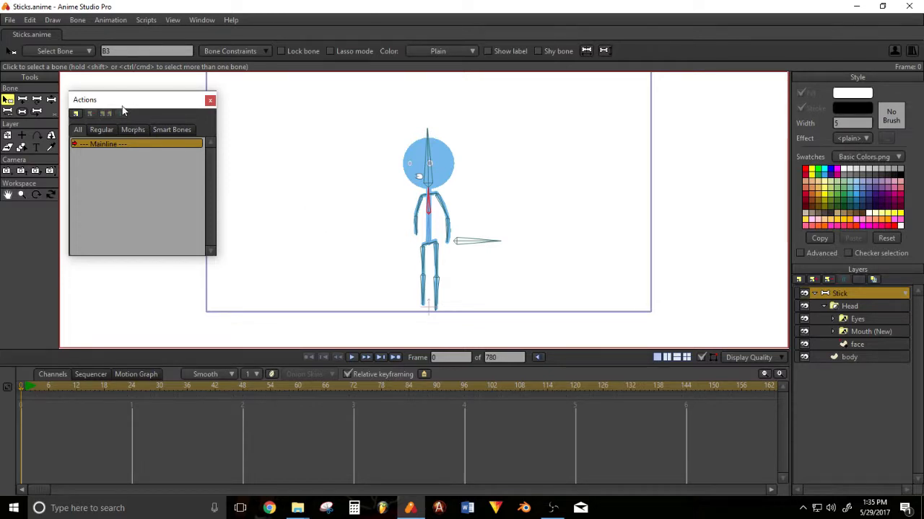
left_click_drag(121, 103, 192, 129)
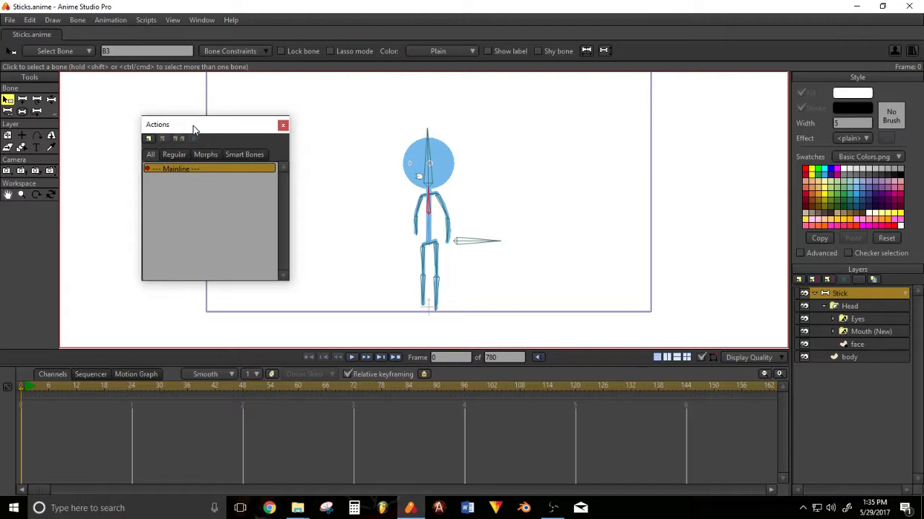
left_click(148, 139)
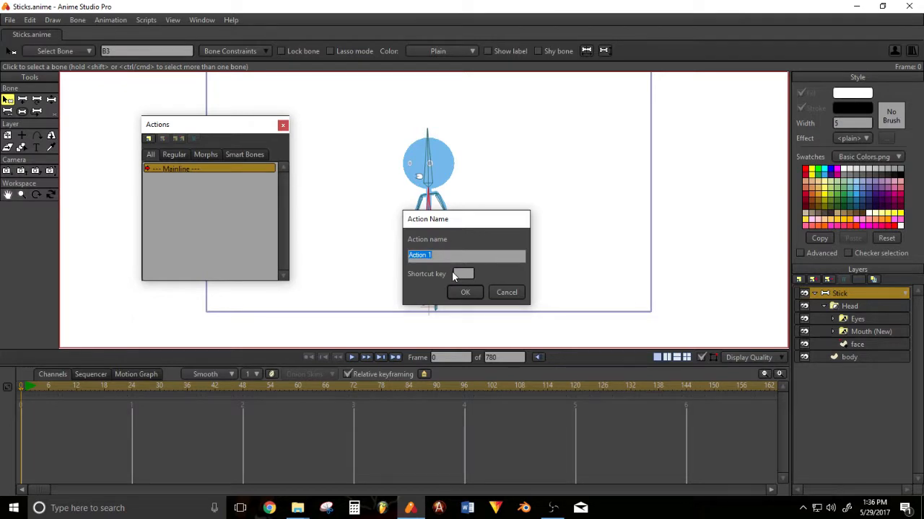
type("Walk")
left_click(465, 292)
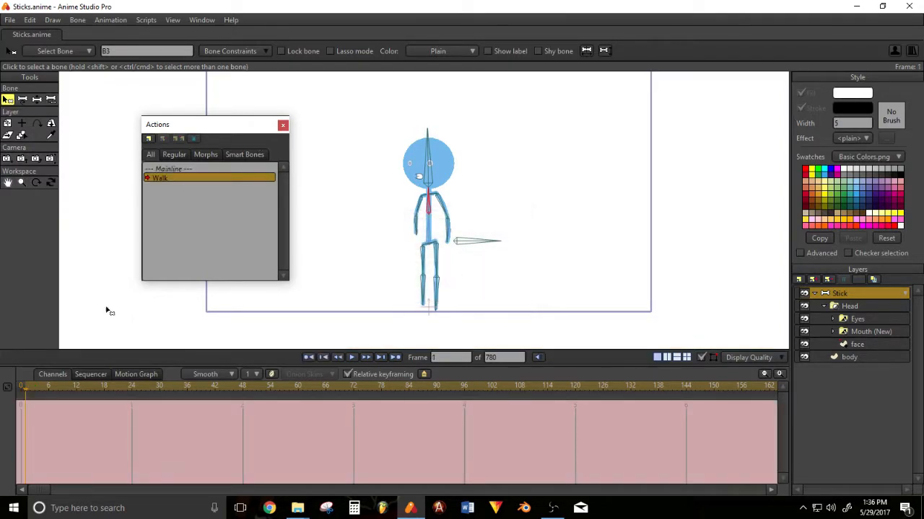
left_click(282, 126)
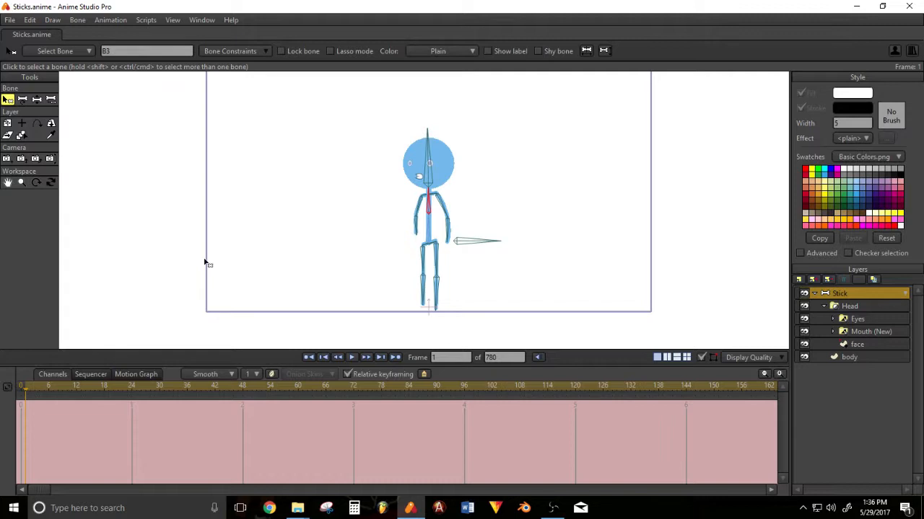
Return to frame 0 and add a new vector layer just above the body layer.
left_click(36, 99)
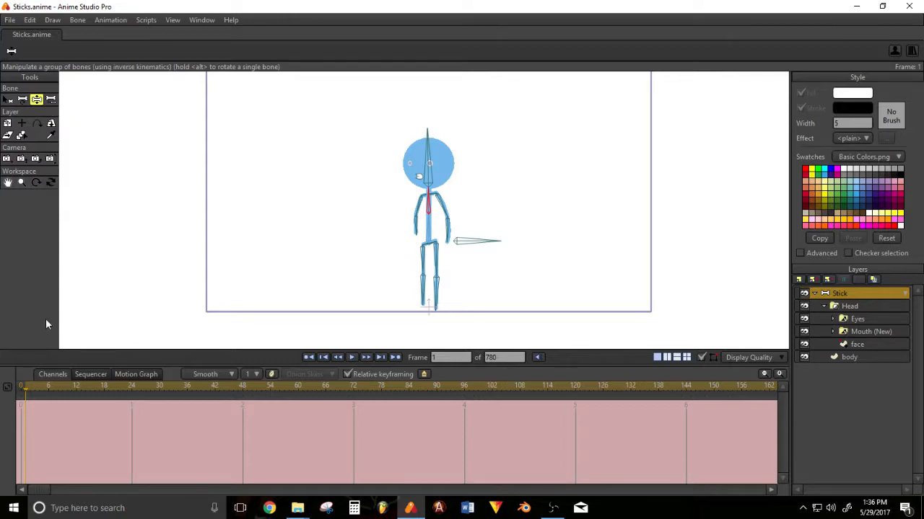
left_click(18, 393)
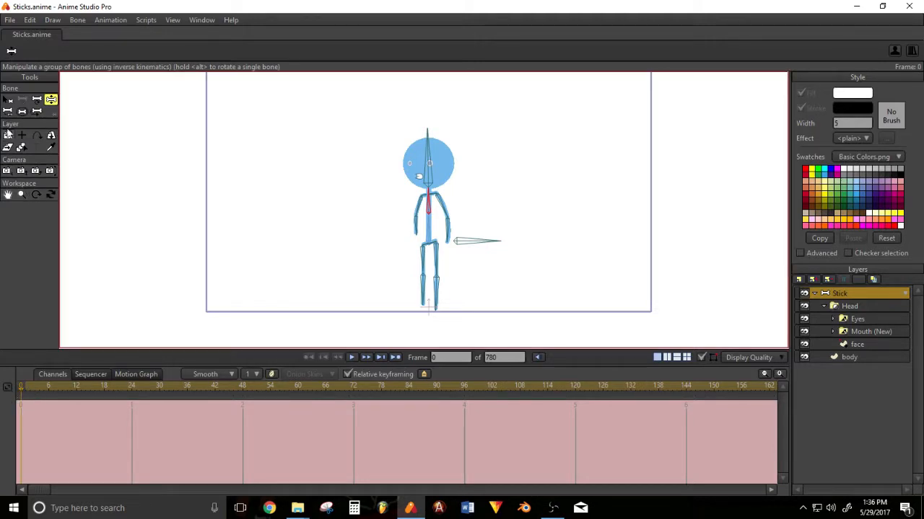
left_click(8, 135)
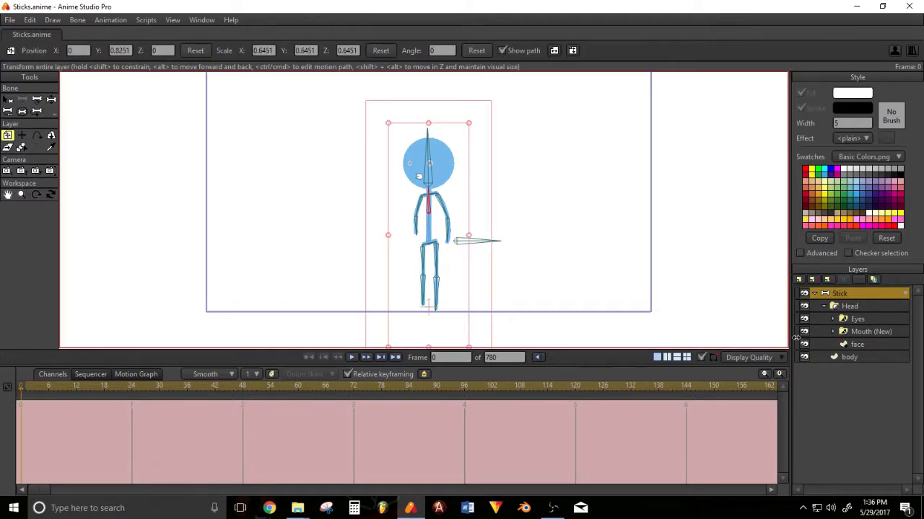
left_click(849, 358)
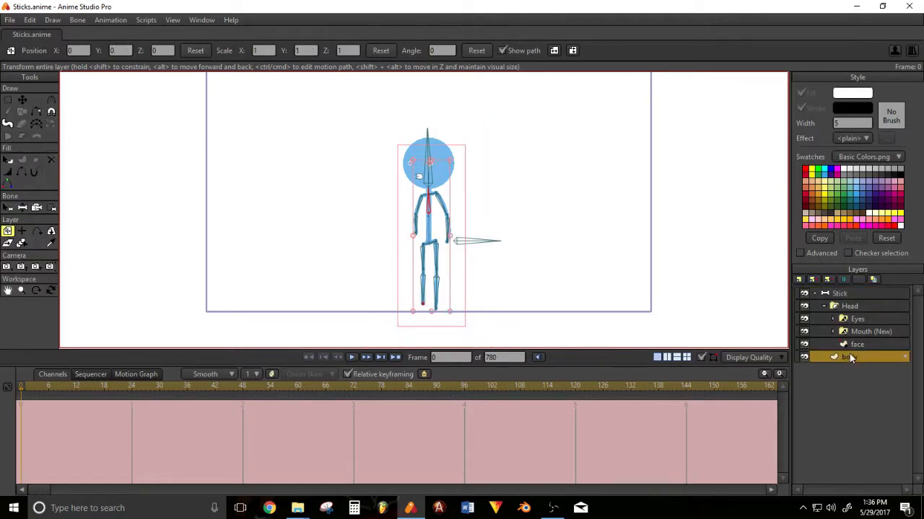
left_click(799, 279)
left_click(803, 290)
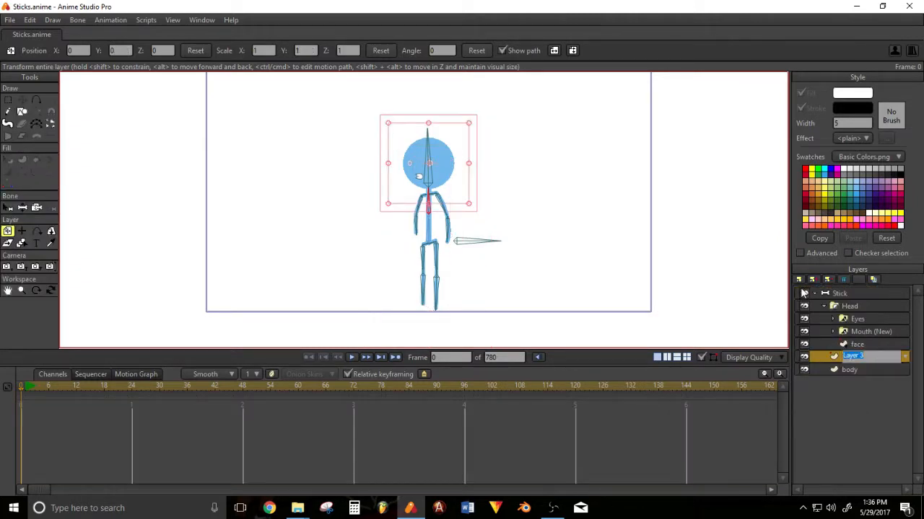
Move the new layer out of the Stick group to the bottom of the layer stack and rename it floor.
left_click_drag(851, 356, 845, 381)
double_click(843, 369)
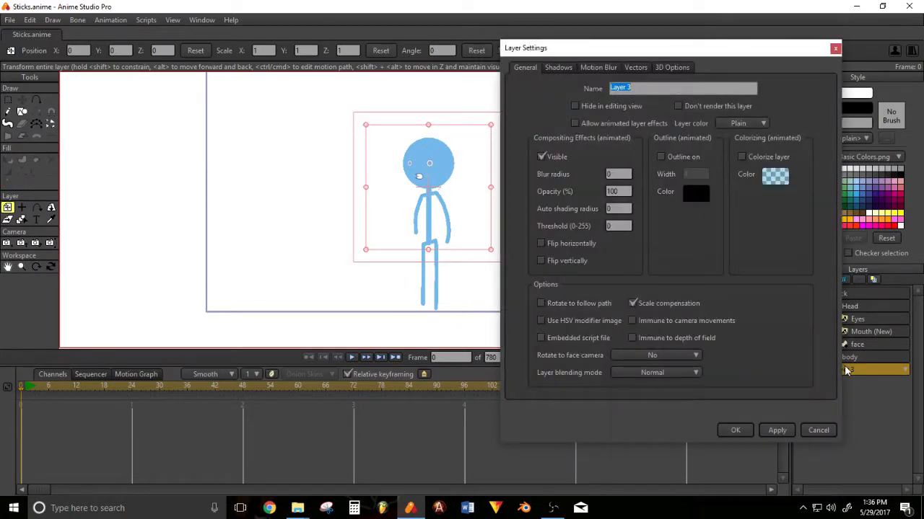
type("floor")
key("Return")
double_click(850, 372)
key("Return")
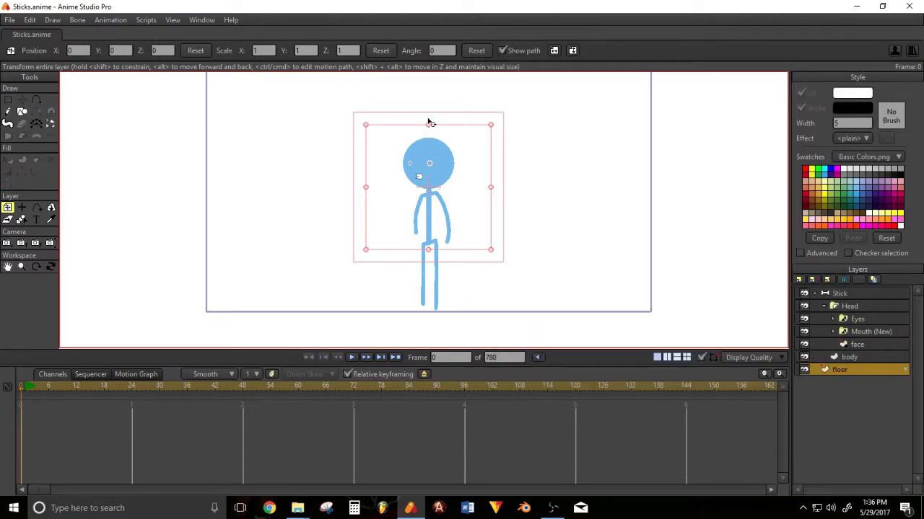
Draw a thin dark grey rectangle along the frame's bottom edge, spanning its full width, on the floor layer.
left_click(22, 111)
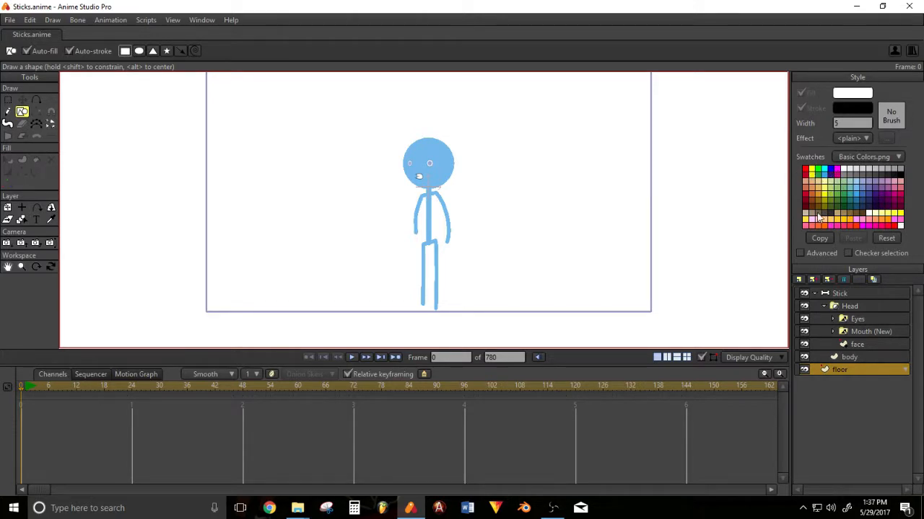
left_click(878, 181)
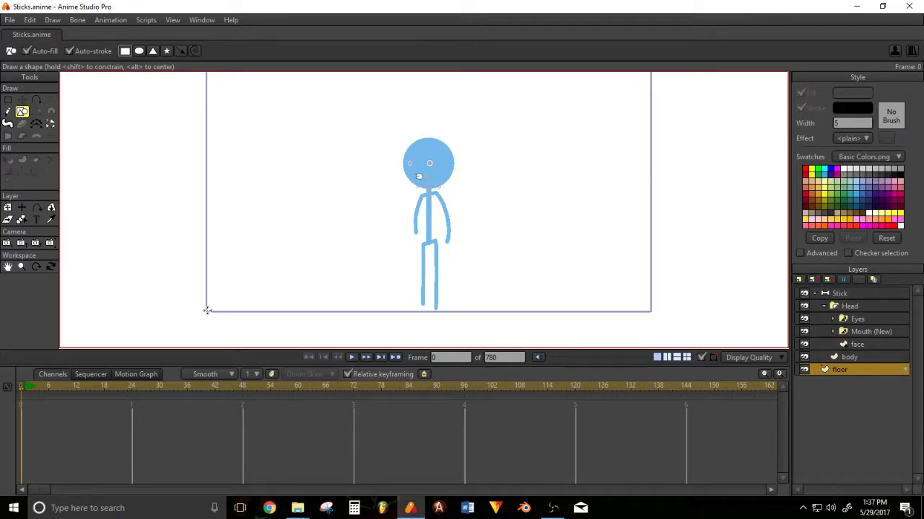
left_click_drag(205, 305, 649, 309)
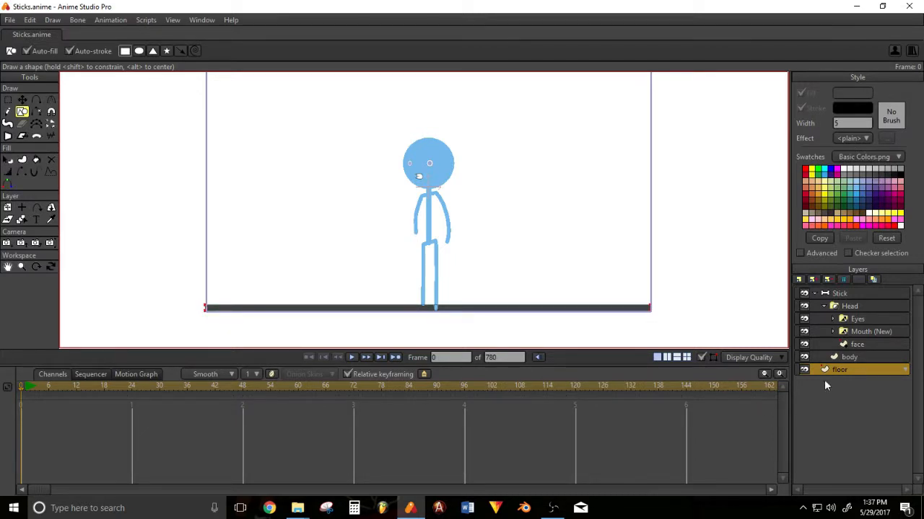
Examine the floor shape's style settings and how the Stick figure's feet meet the floor.
left_click(847, 294)
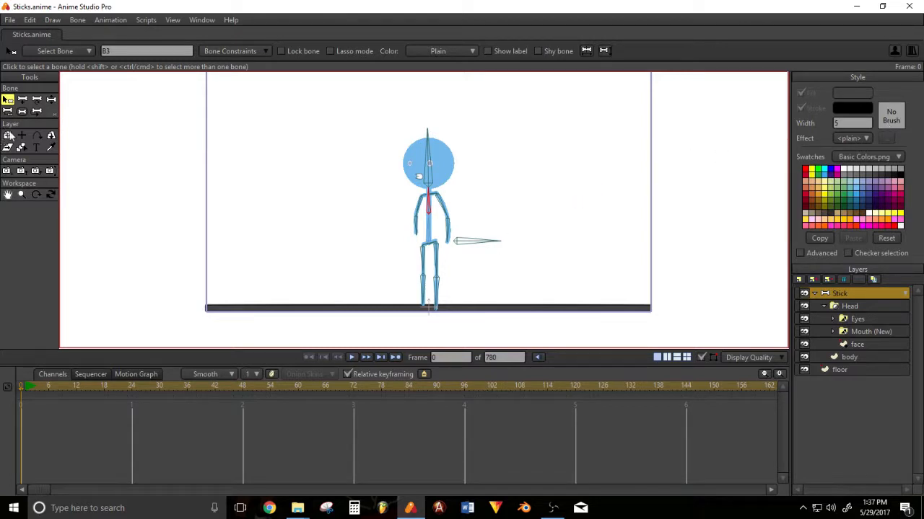
left_click(840, 367)
left_click(7, 159)
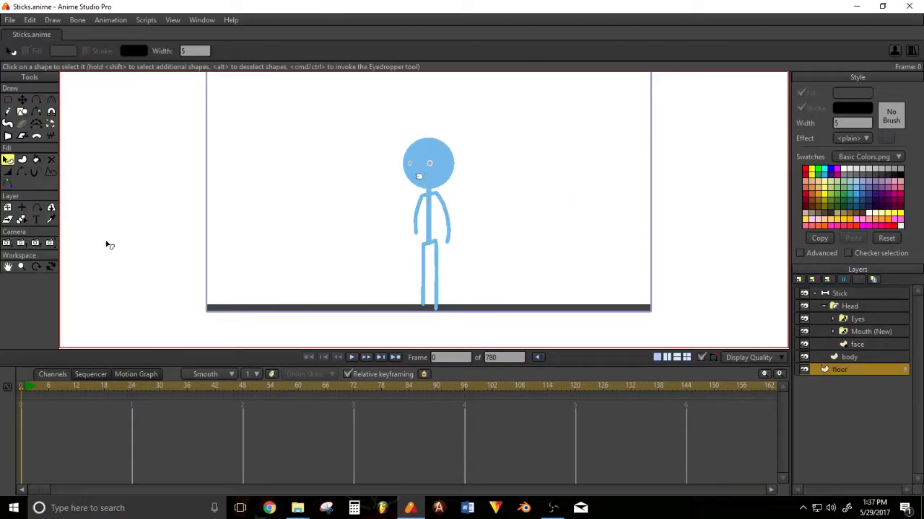
left_click(272, 311)
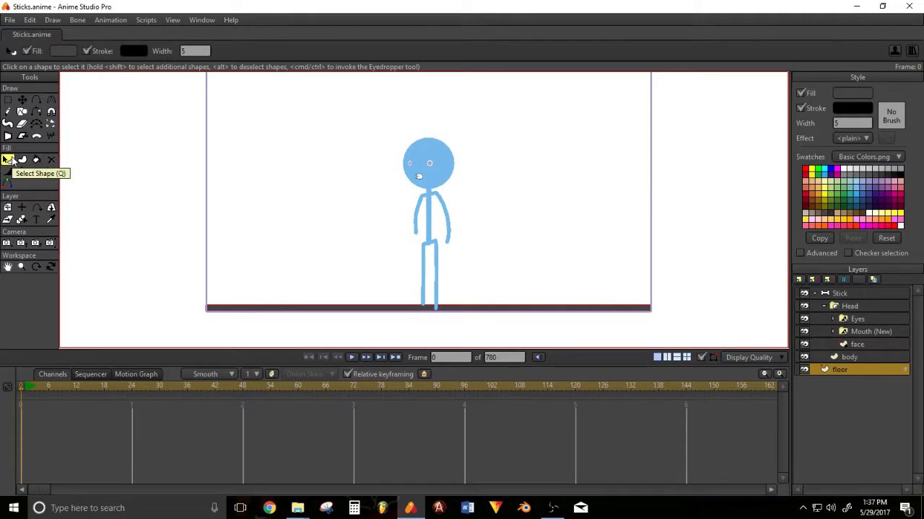
left_click(843, 123)
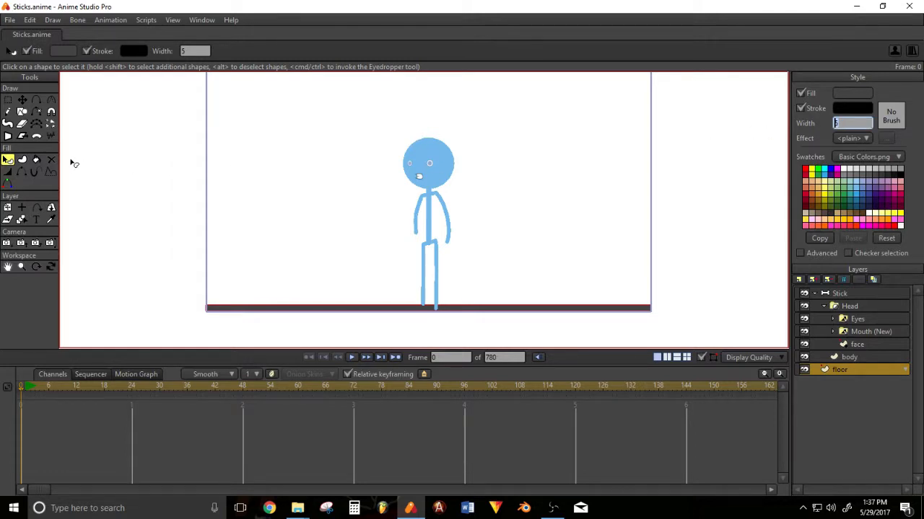
left_click(21, 160)
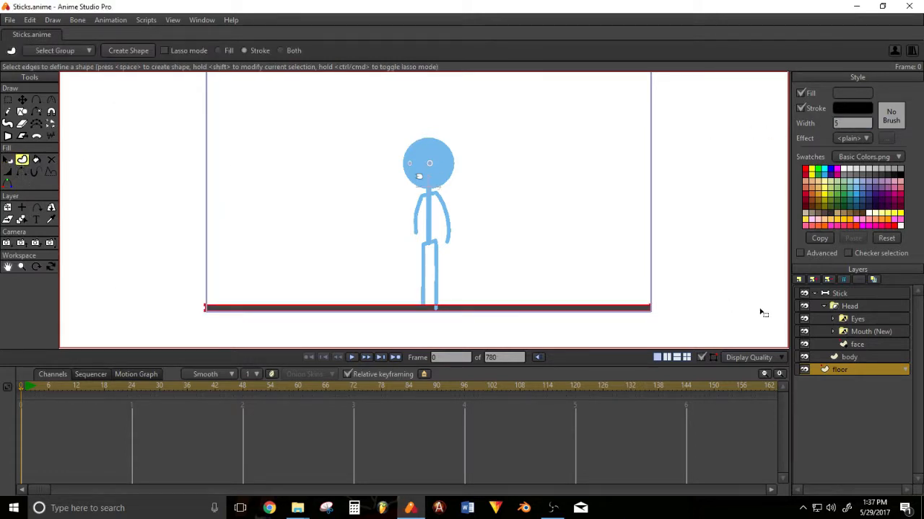
left_click(856, 292)
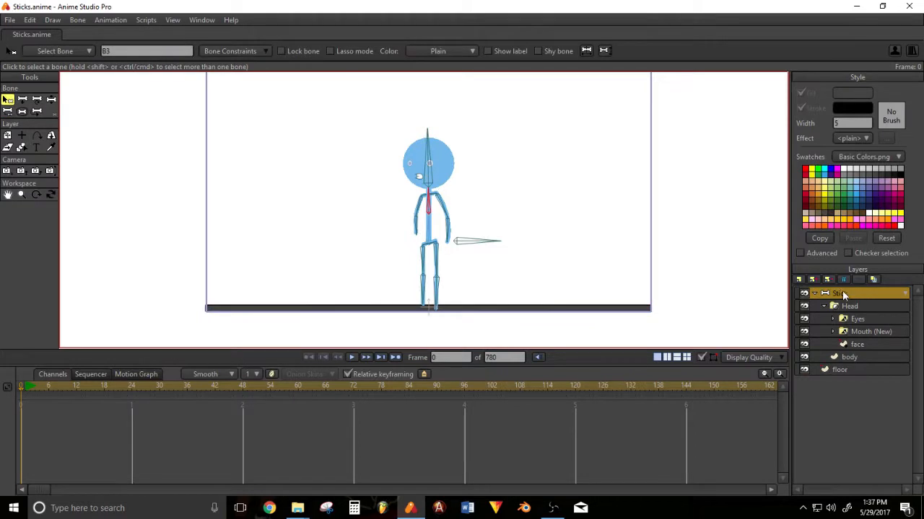
left_click(7, 135)
scroll(495, 292, "up", 2)
scroll(505, 184, "up", 2)
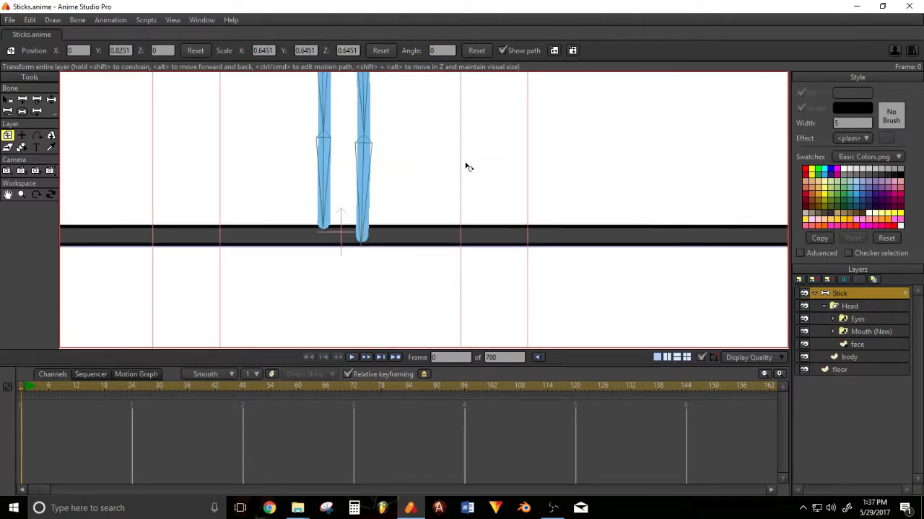
left_click_drag(420, 169, 420, 168)
Thicken the floor rectangle vertically by scaling its points on the floor layer.
left_click(856, 368)
scroll(79, 176, "down", 4)
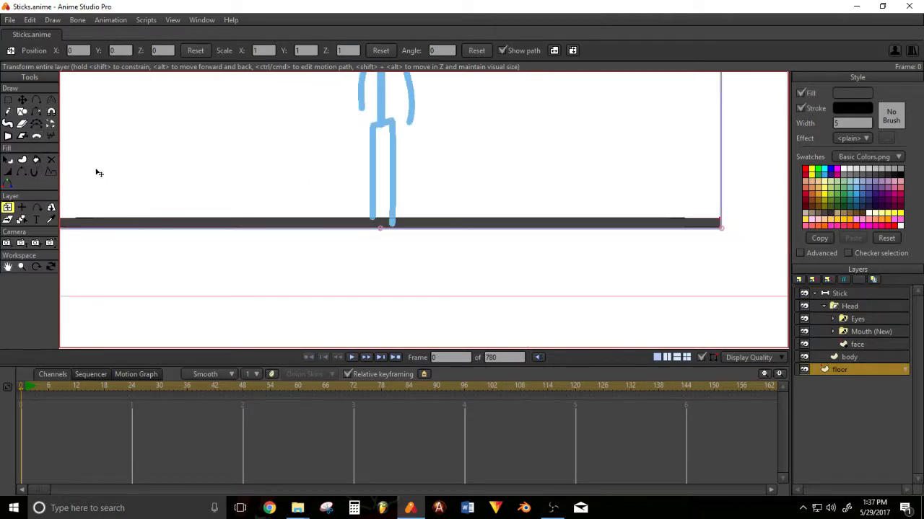
left_click(21, 100)
left_click_drag(396, 174, 401, 129)
scroll(464, 202, "up", 2)
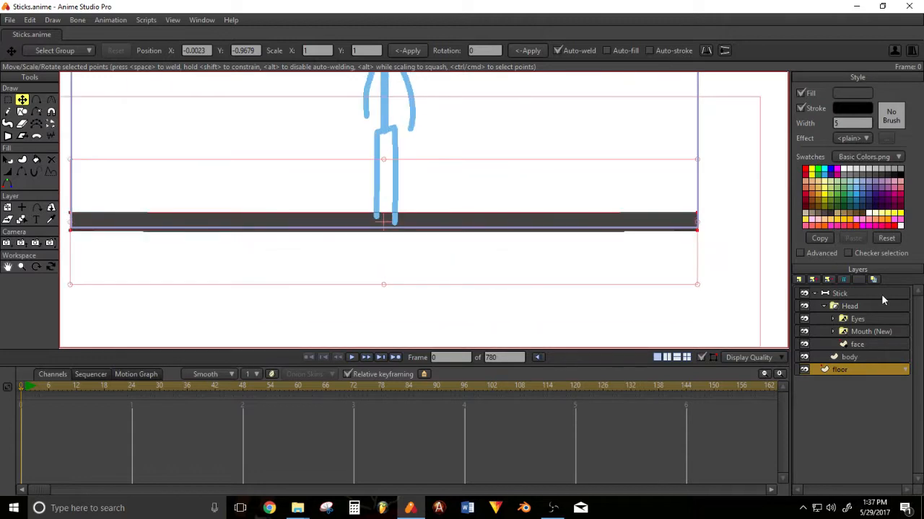
Select the Stick layer and activate its Walk action for editing.
left_click(880, 294)
scroll(291, 240, "up", 2)
scroll(318, 240, "down", 2)
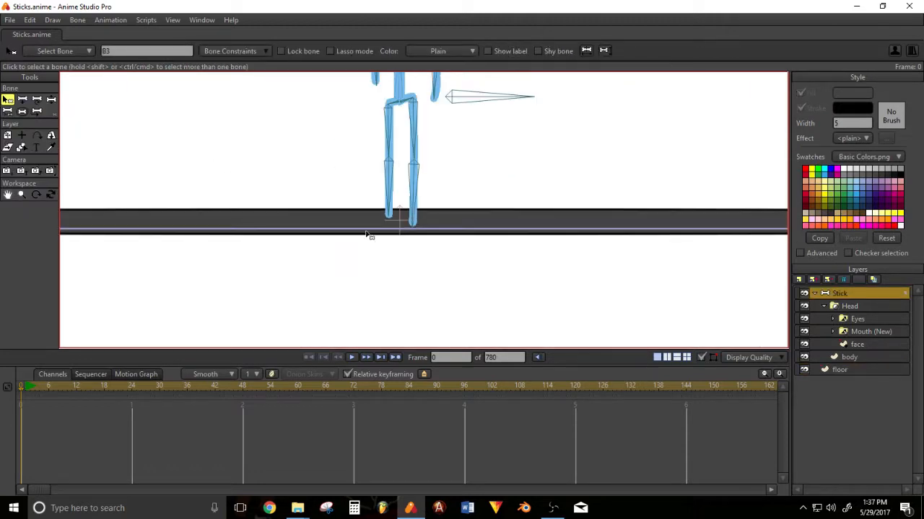
scroll(417, 233, "up", 2)
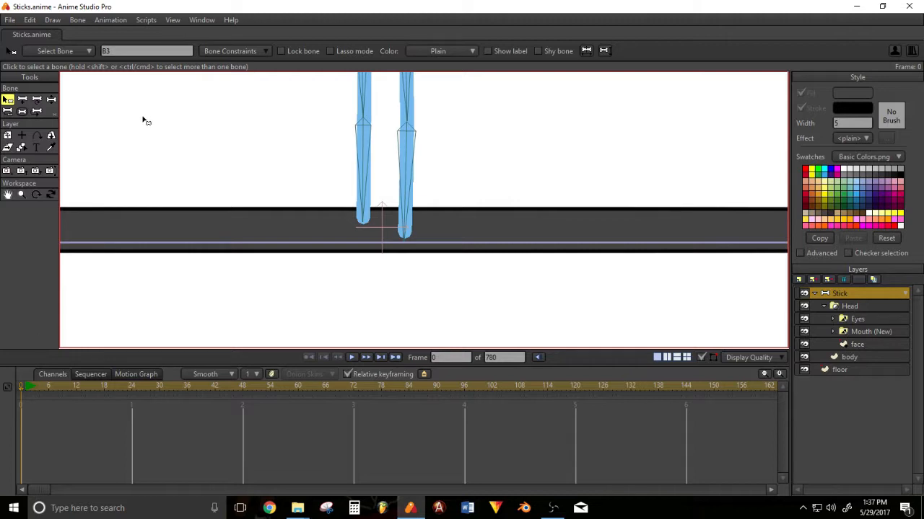
key("ctrl+shift+a")
double_click(163, 178)
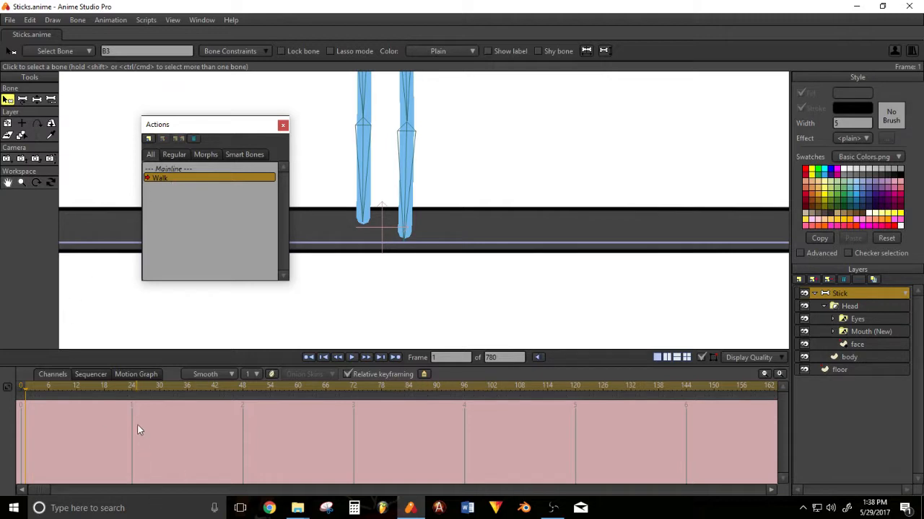
Pose both legs in a walking stride at frame 1 of the Walk action using Manipulate Bones.
left_click_drag(251, 129, 182, 169)
left_click(33, 101)
scroll(373, 200, "down", 3)
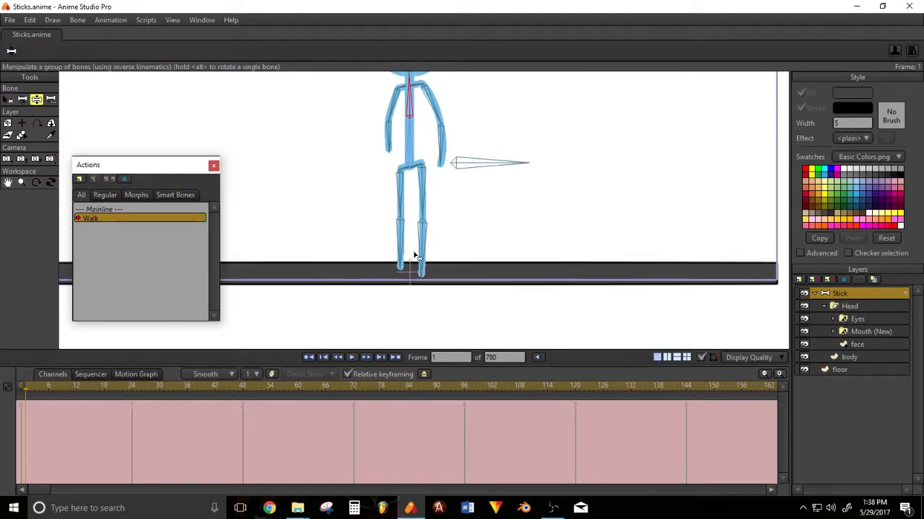
left_click_drag(403, 252, 375, 215)
left_click_drag(428, 243, 386, 233)
Pose the arms with bent elbows and lean the upper torso and head forward in the frame 1 walk pose.
left_click_drag(442, 146, 377, 160)
left_click_drag(485, 103, 449, 149)
mouse_move(383, 108)
left_mouse_down()
mouse_move(396, 104)
mouse_move(364, 127)
mouse_move(370, 113)
mouse_move(390, 118)
left_mouse_up()
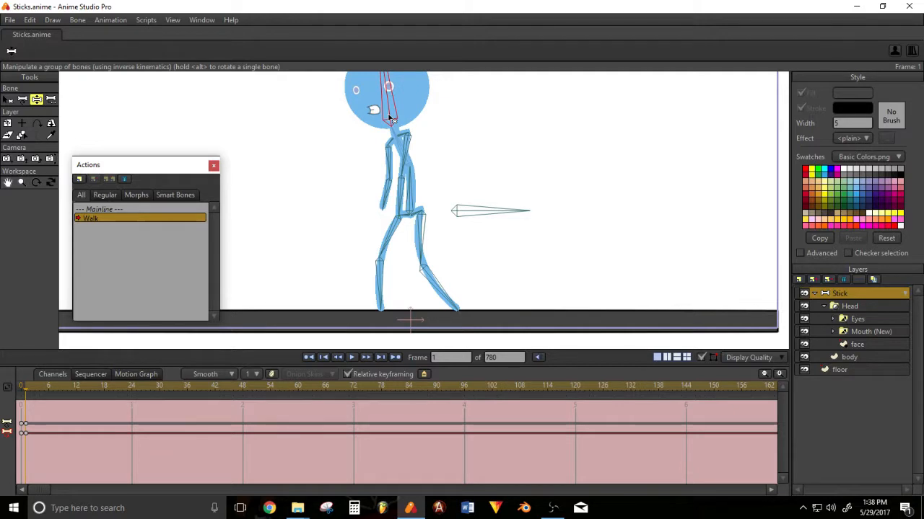
left_click_drag(408, 159, 391, 149)
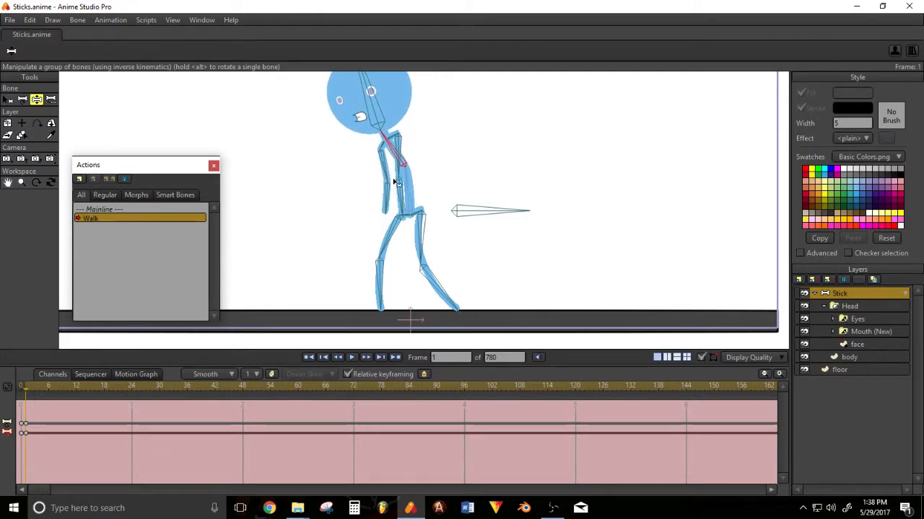
mouse_move(384, 193)
left_mouse_down()
mouse_move(376, 190)
mouse_move(381, 198)
mouse_move(399, 186)
left_mouse_up()
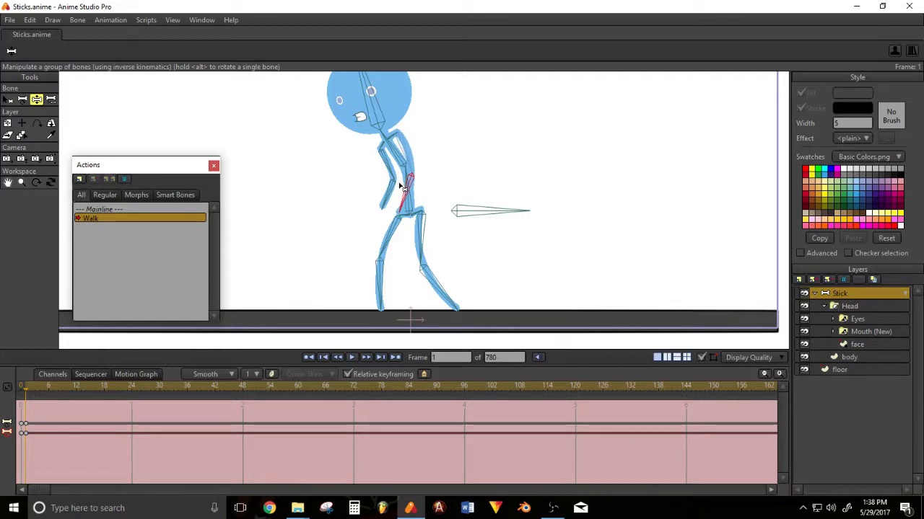
Lower the whole figure onto the floor with the root bone and pull the trailing foot inward in the frame 1 pose.
left_click_drag(448, 161, 463, 136)
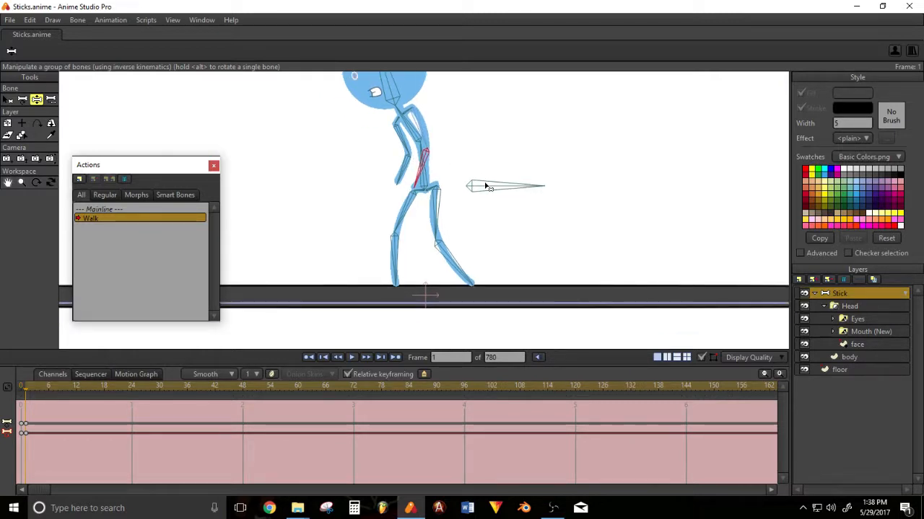
left_click_drag(486, 186, 488, 192)
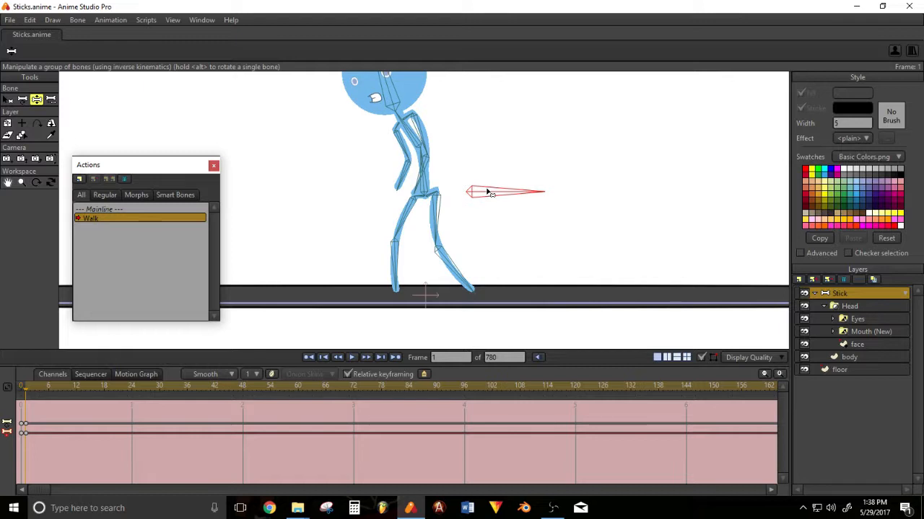
left_click_drag(470, 267, 451, 285)
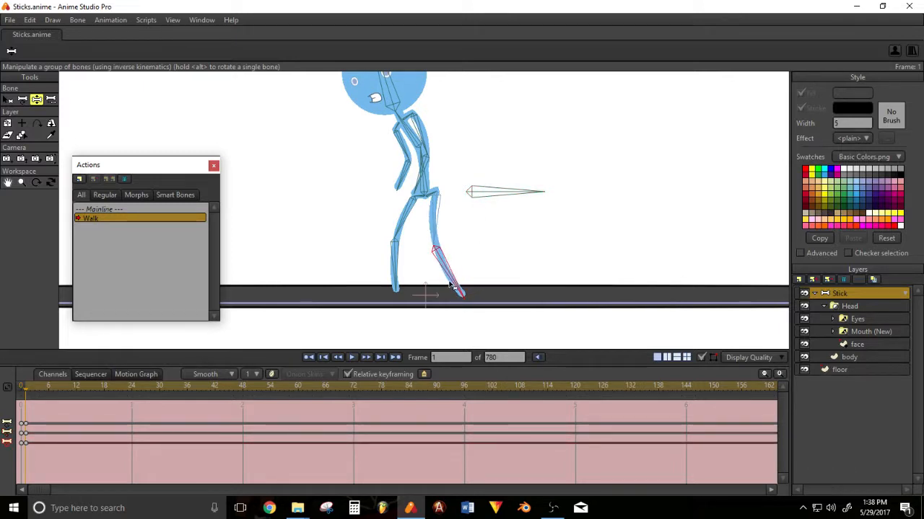
left_click_drag(519, 166, 532, 201)
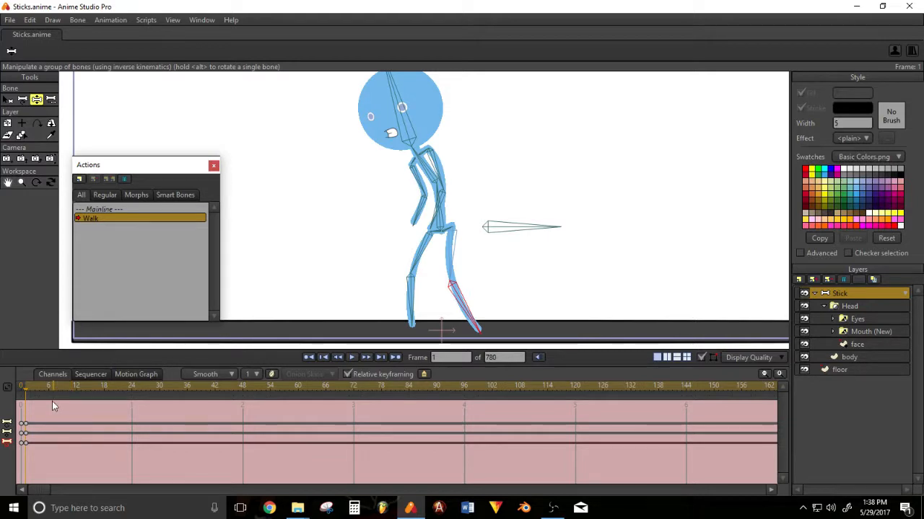
Paste the frame 1 pose keyframes at frames 24 and 12 of the Walk action.
left_click(132, 388)
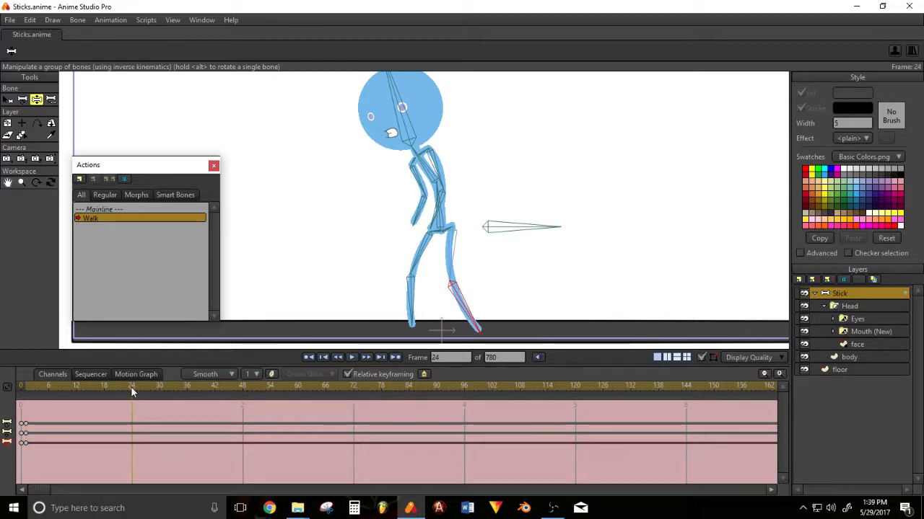
key("ctrl+v")
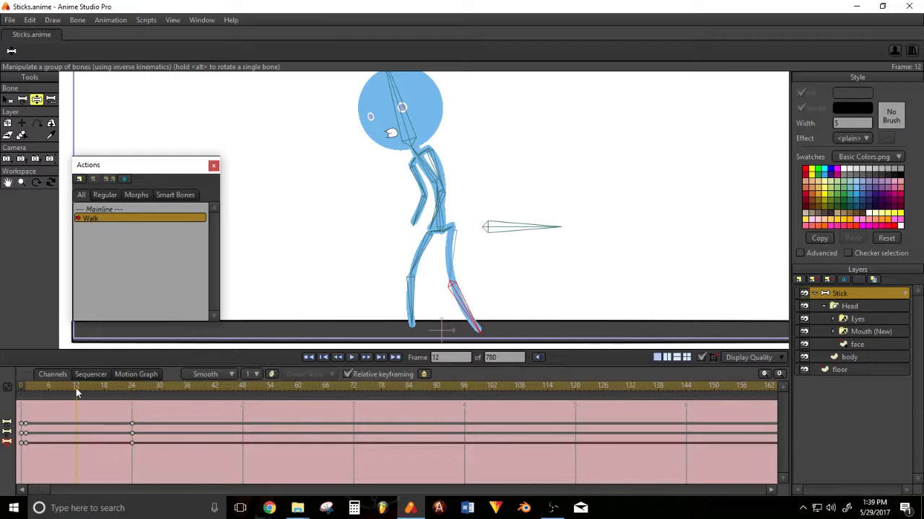
key("ctrl+v")
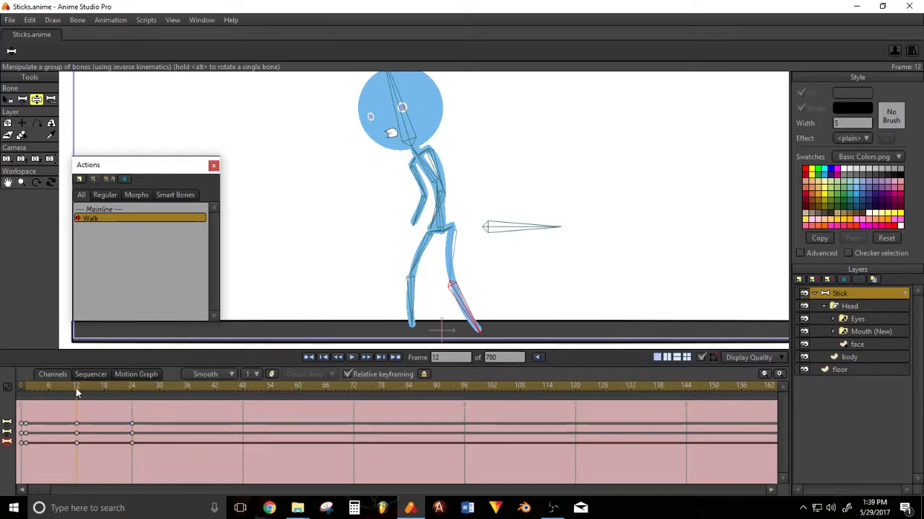
left_click_drag(495, 258, 486, 237)
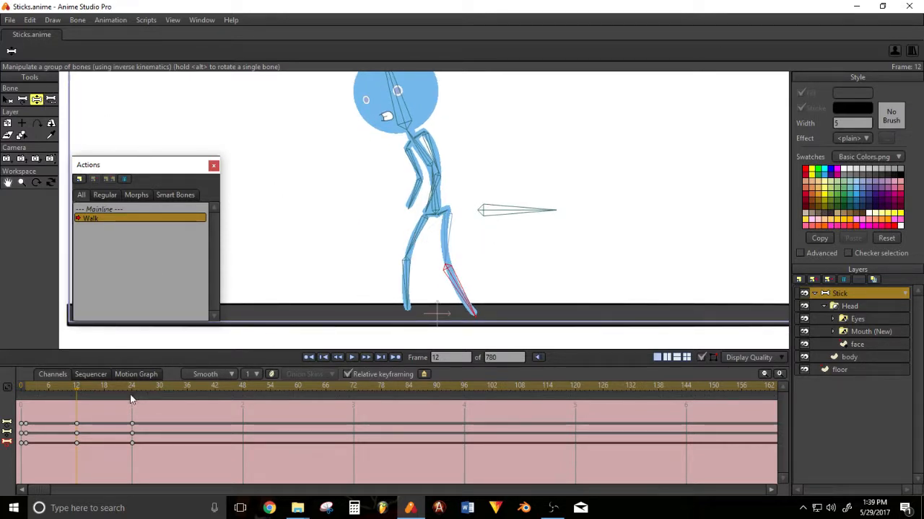
Turn on onion skins at frame 12 with frame 24 as the reference, and check the onion skin options.
left_click(272, 375)
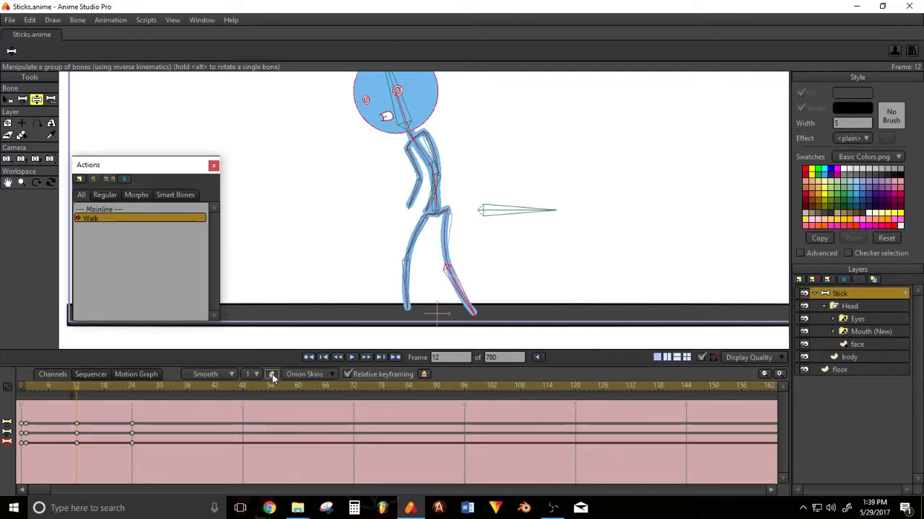
left_click(75, 397)
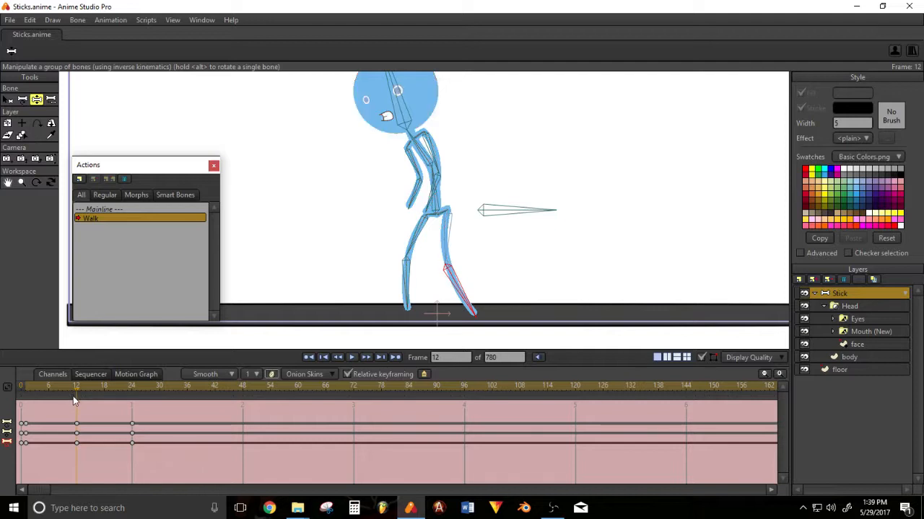
left_click(132, 397)
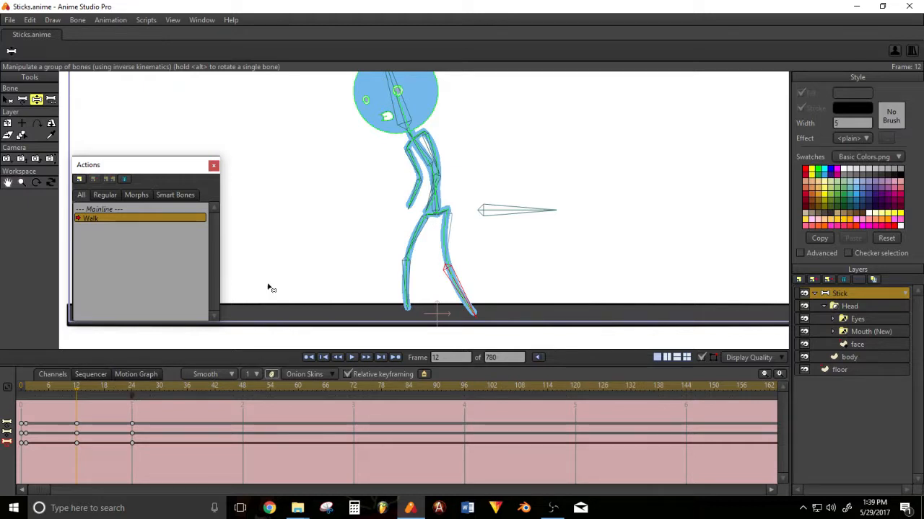
scroll(513, 257, "up", 2)
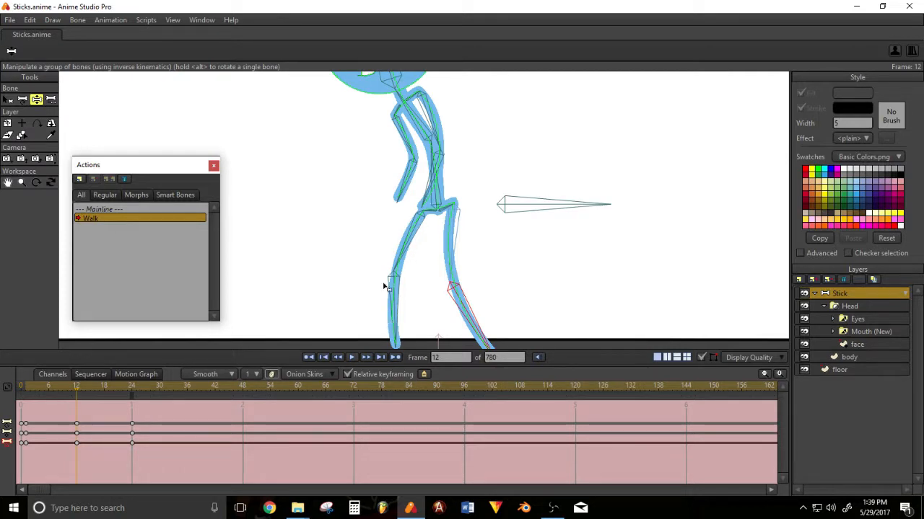
scroll(376, 74, "up", 2)
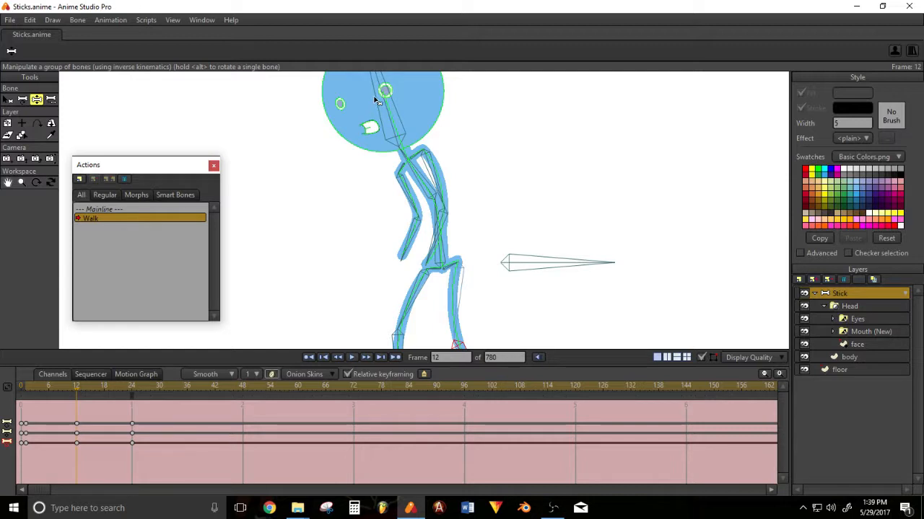
scroll(498, 220, "down", 2)
scroll(498, 220, "down", 1)
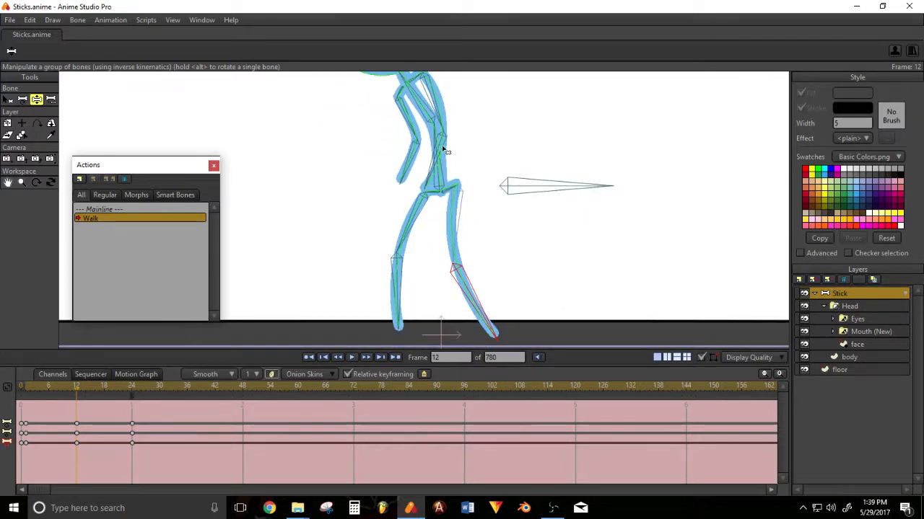
left_click(292, 374)
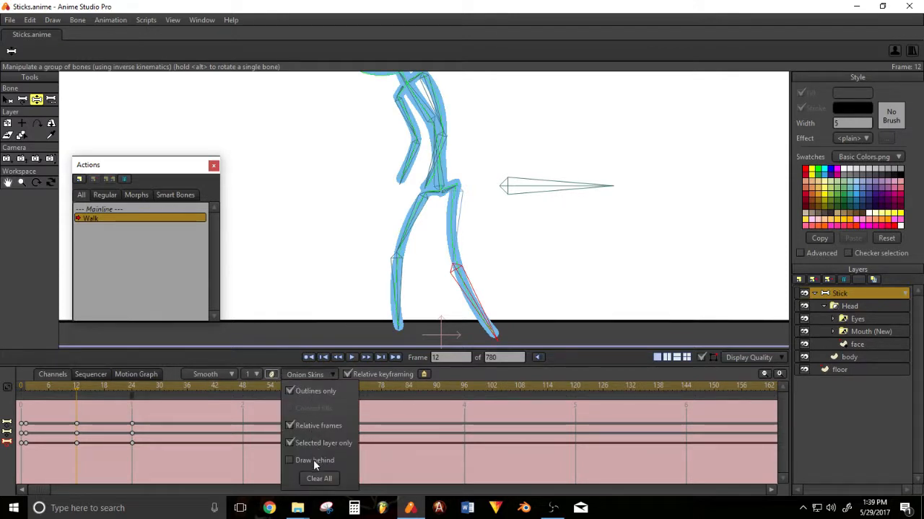
left_click(74, 387)
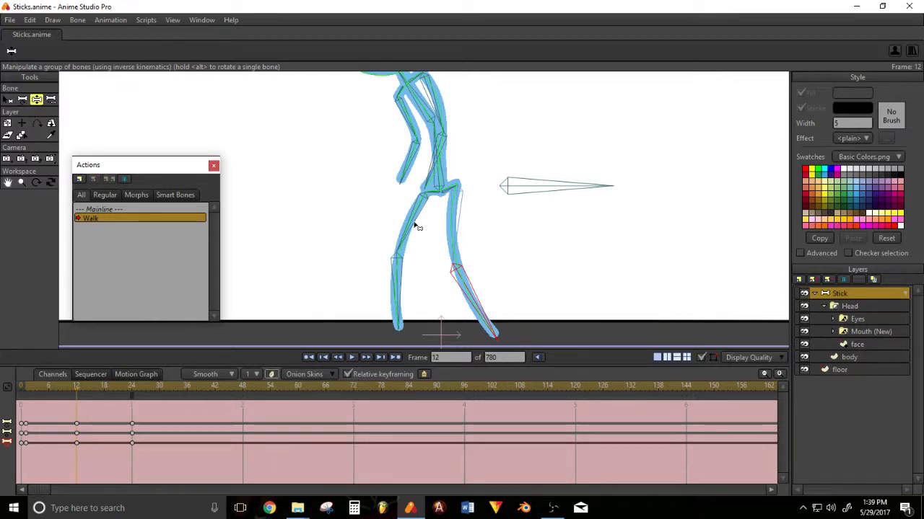
Pose the opposite stride at frame 12 by swapping the positions of the legs and swinging both arms.
mouse_move(409, 226)
left_mouse_down()
mouse_move(445, 228)
mouse_move(421, 224)
left_mouse_up()
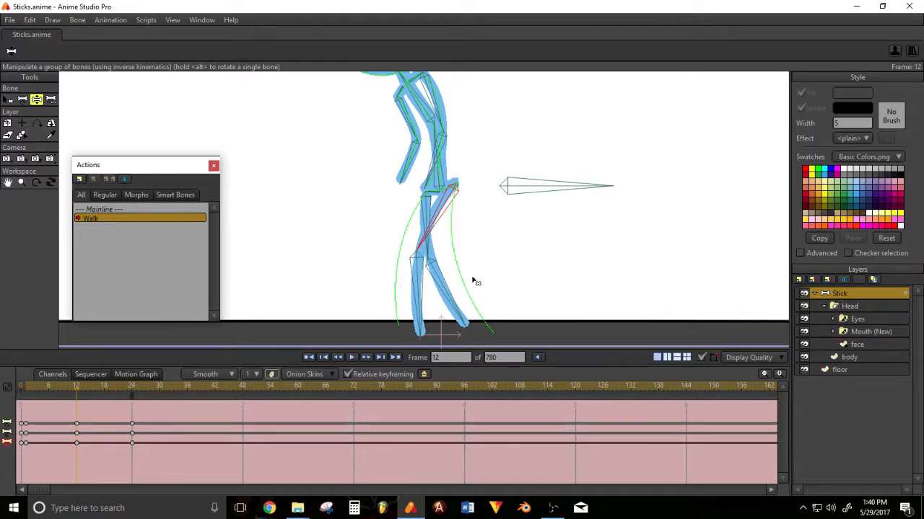
left_click_drag(517, 150, 527, 212)
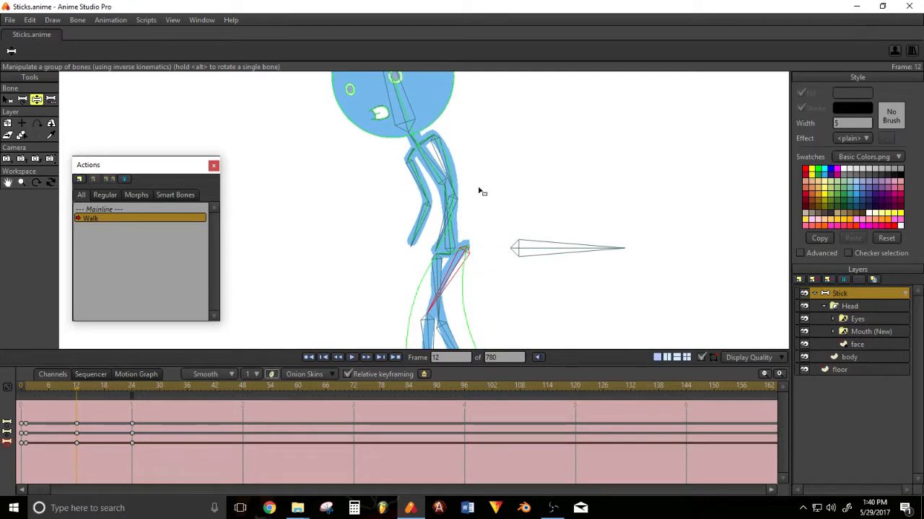
left_click_drag(448, 169, 465, 159)
left_click(468, 225)
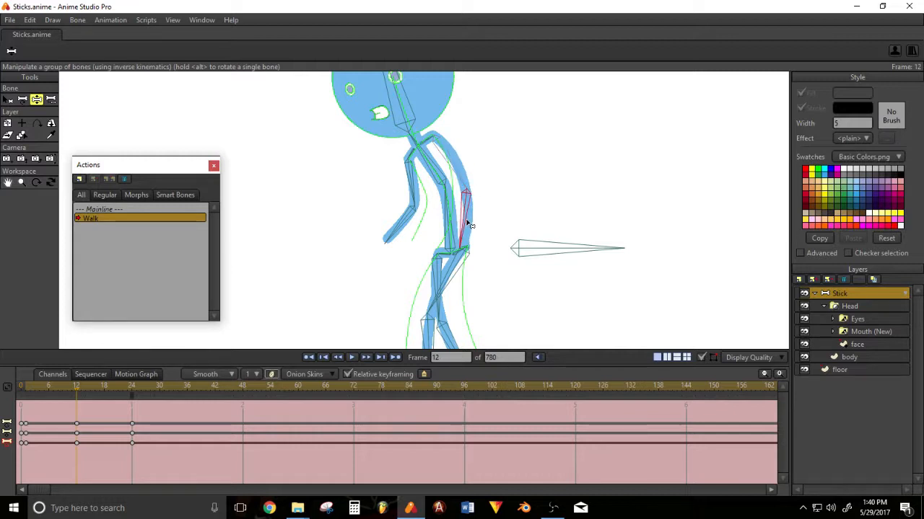
left_click_drag(467, 225, 517, 172)
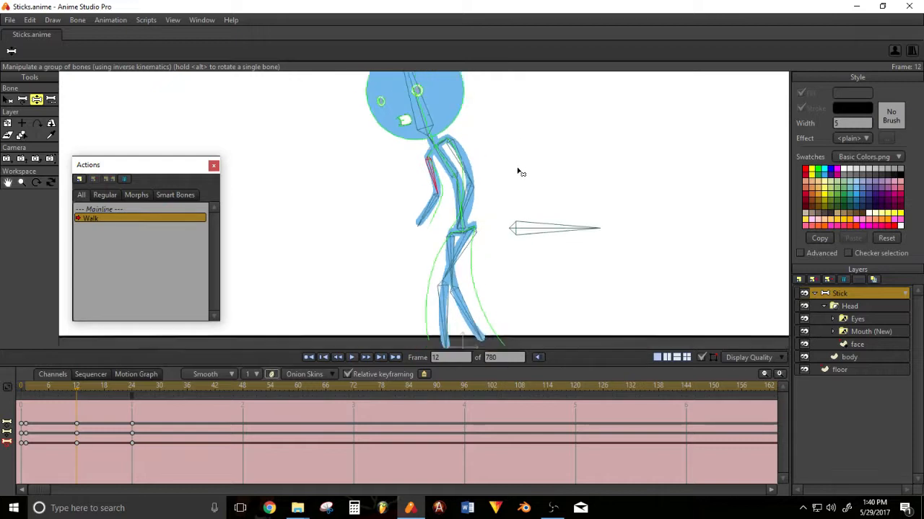
scroll(517, 171, "down", 2)
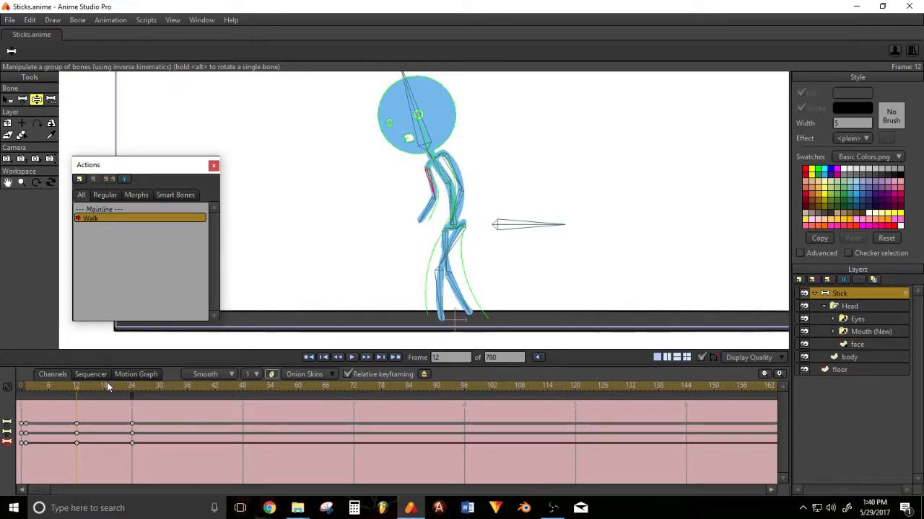
Turn off onion skins at frame 6 and raise the whole figure slightly with the root bone.
left_click(48, 388)
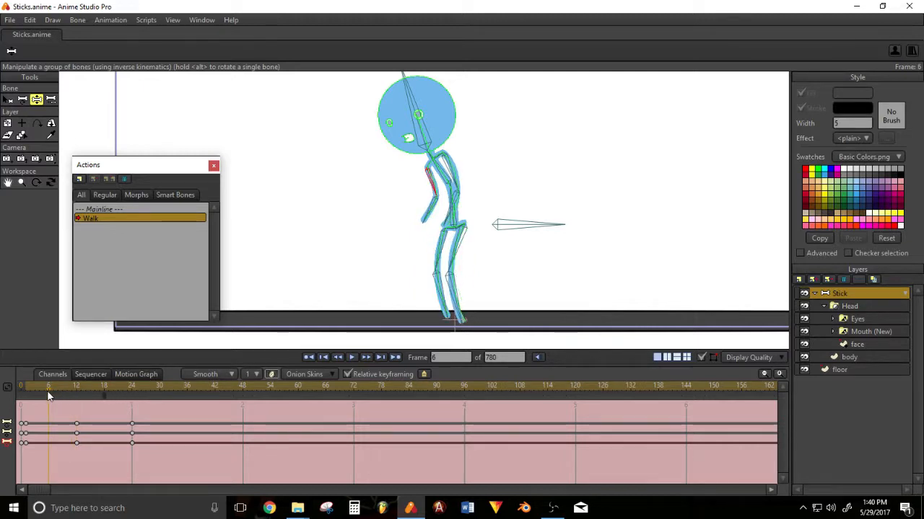
left_click(274, 373)
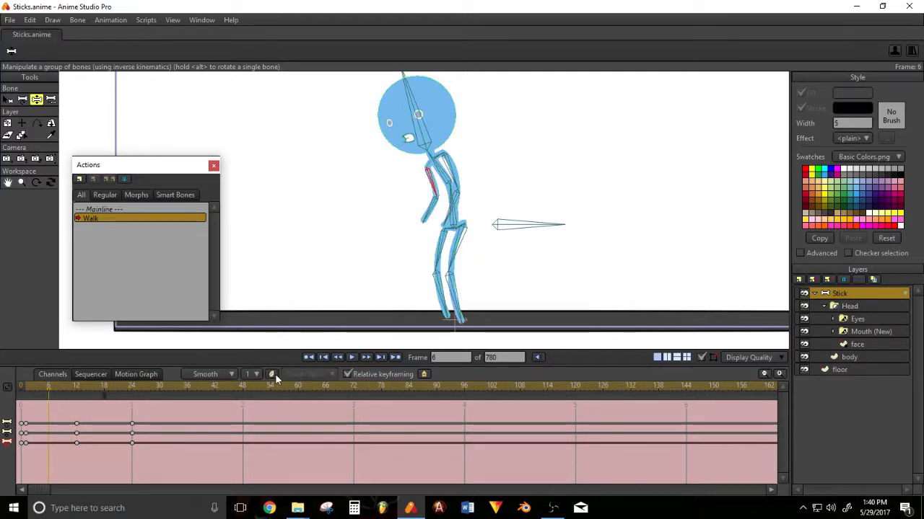
scroll(375, 282, "up", 2)
left_click_drag(375, 274, 328, 196)
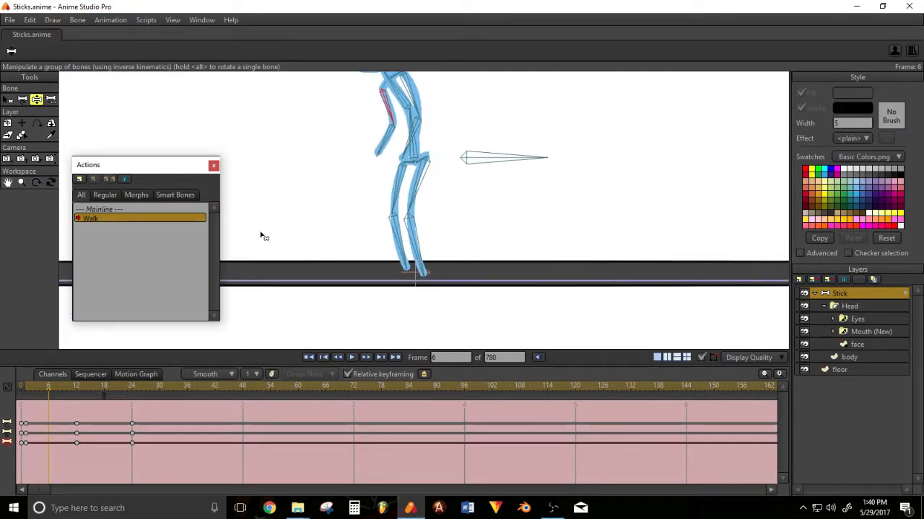
left_click(477, 164)
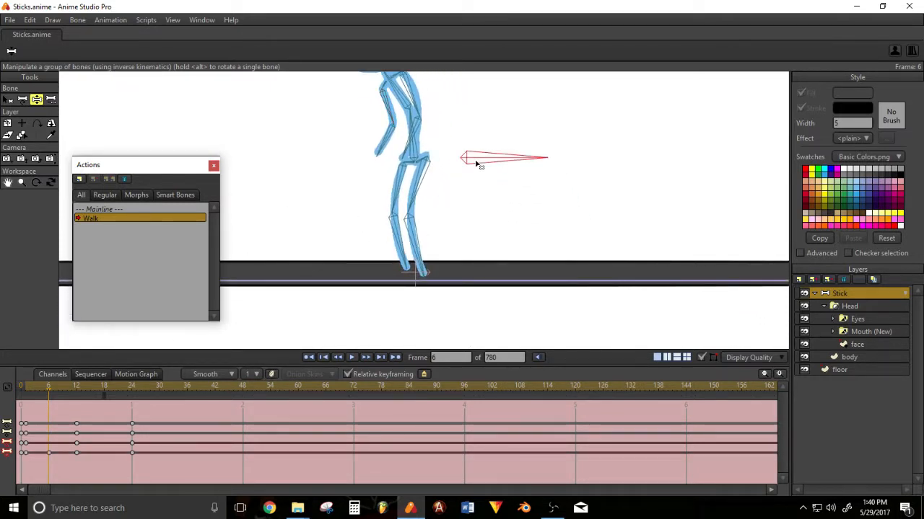
Undo the trial adjustment of the front shin and bend the rear leg's knee to lift its foot at frame 6.
left_click(399, 256)
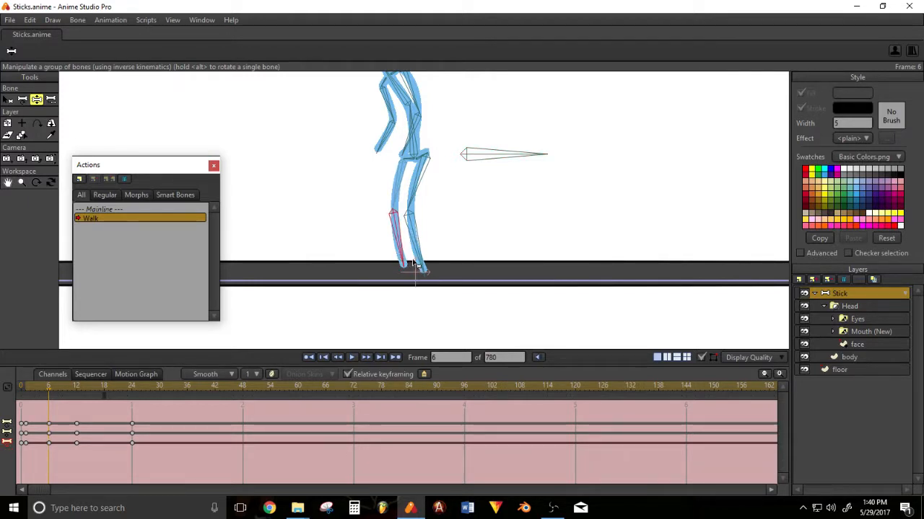
key("ctrl+z")
mouse_move(42, 389)
left_mouse_down()
mouse_move(29, 388)
mouse_move(84, 397)
mouse_move(47, 402)
mouse_move(22, 386)
mouse_move(49, 387)
left_mouse_up()
scroll(334, 249, "down", 1)
scroll(253, 310, "up", 2)
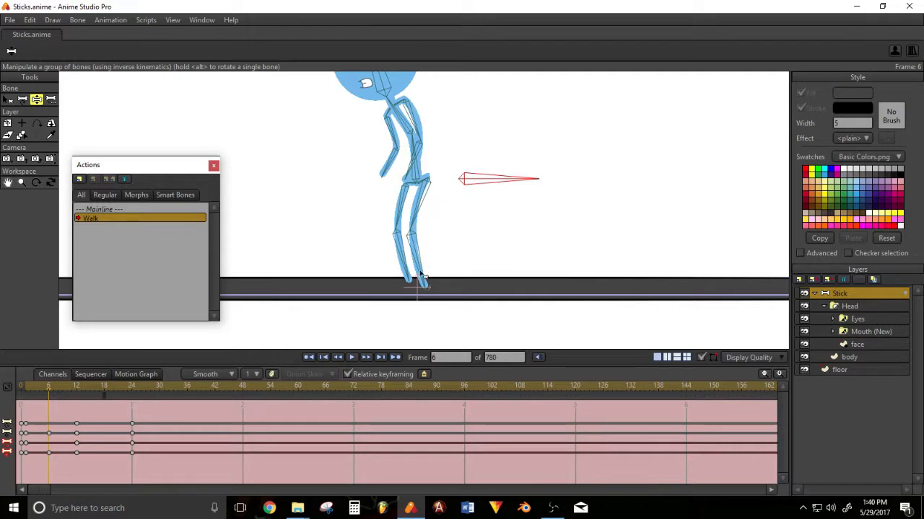
left_click_drag(420, 262, 416, 243)
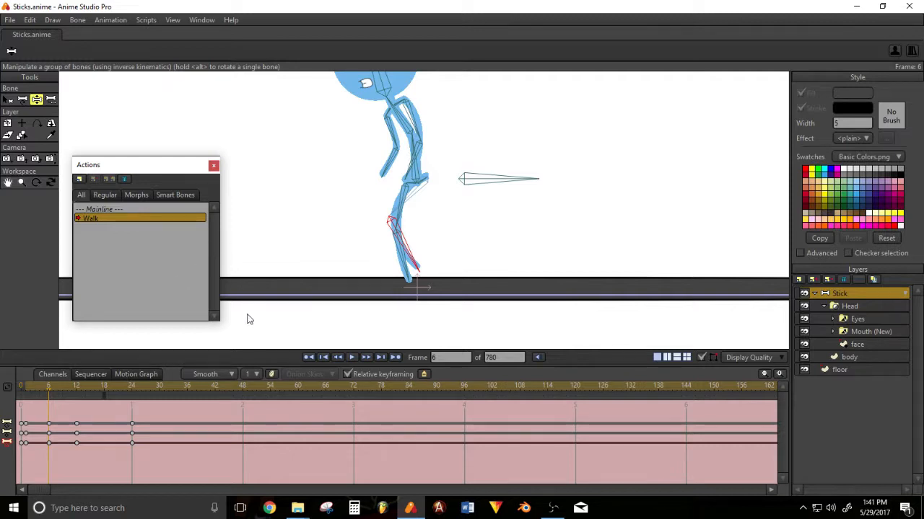
Adjust the upper torso slightly and tilt the head forward in the frame 6 passing pose.
left_click_drag(328, 202, 335, 260)
left_click_drag(410, 171, 410, 170)
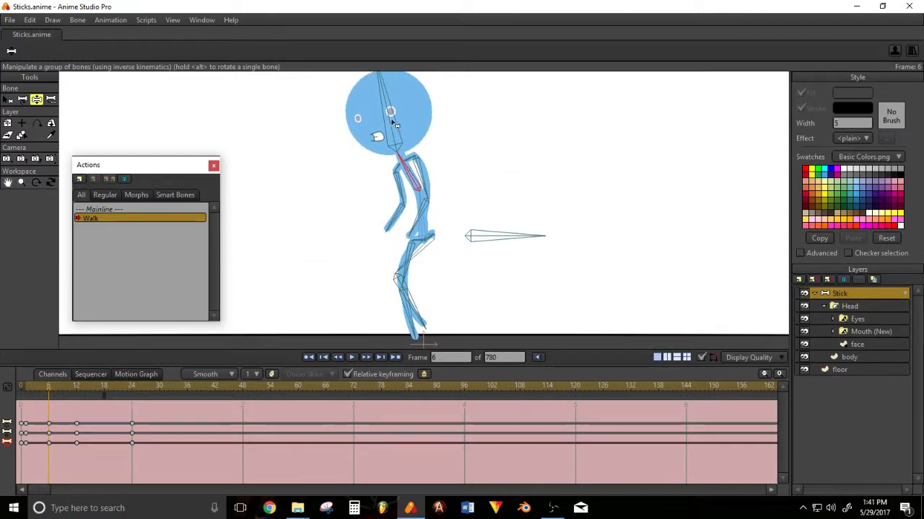
left_click_drag(395, 124, 392, 118)
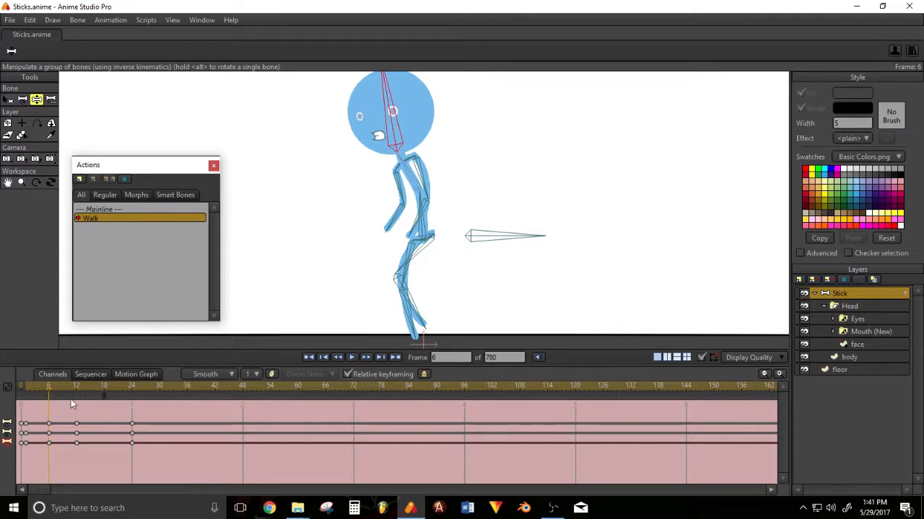
mouse_move(44, 386)
left_mouse_down()
mouse_move(22, 386)
mouse_move(78, 386)
mouse_move(48, 386)
left_mouse_up()
left_click_drag(372, 105, 337, 130)
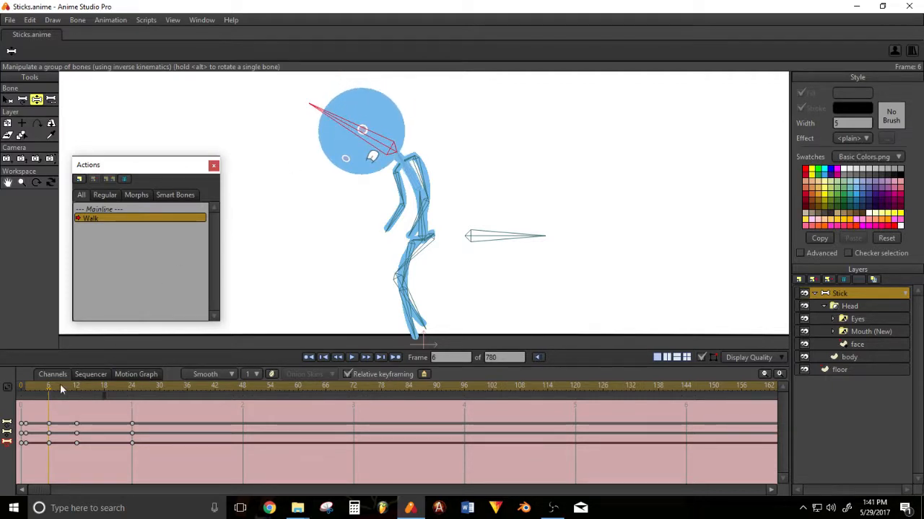
mouse_move(60, 383)
left_mouse_down()
mouse_move(29, 384)
mouse_move(49, 386)
left_mouse_up()
left_click_drag(362, 140, 370, 128)
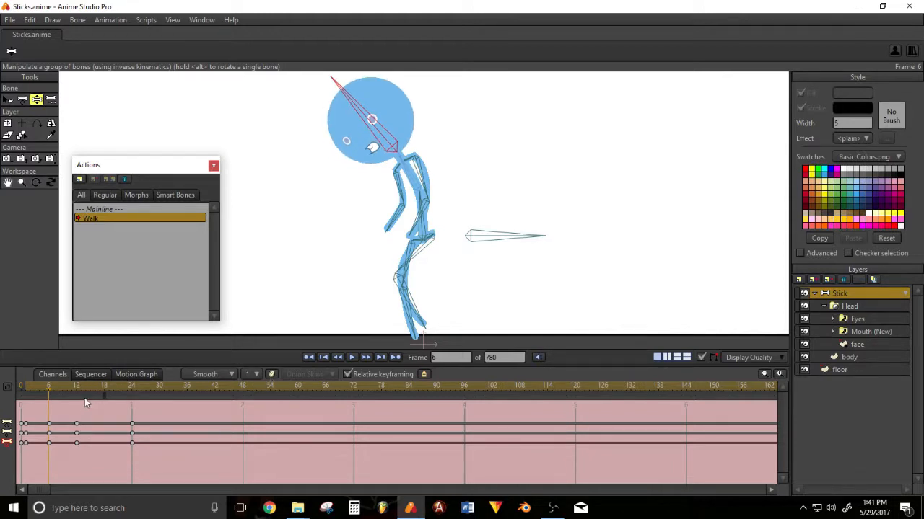
Turn on onion skins with frame 12 as the reference and fine-tune the head tilt at frame 6.
left_click(269, 374)
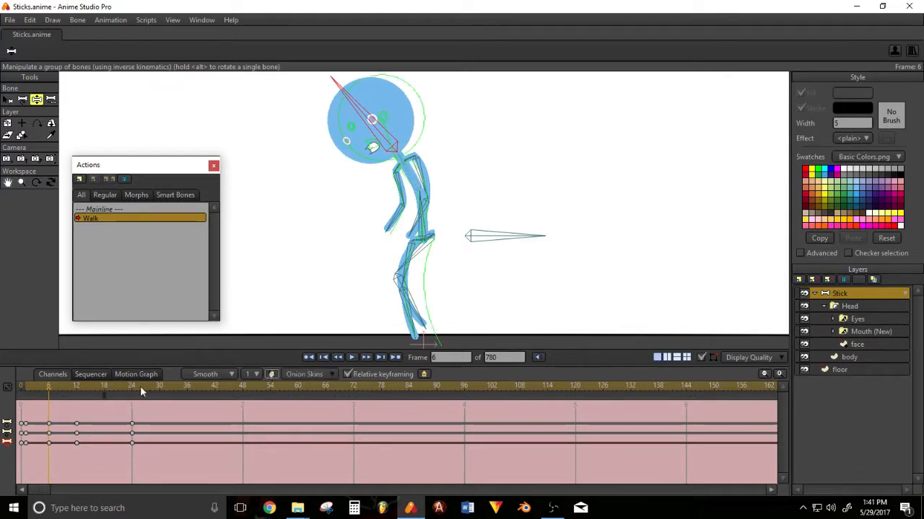
left_click(76, 394)
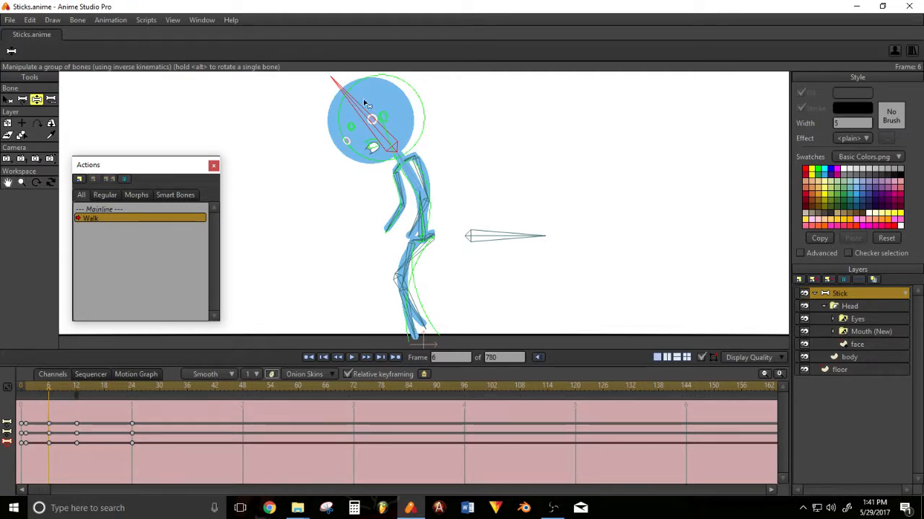
left_click_drag(361, 108, 360, 107)
Move to frame 18 of the Walk action and hide the onion skins and the bone overlay.
left_click_drag(48, 387, 104, 409)
left_click(272, 373)
left_click(702, 359)
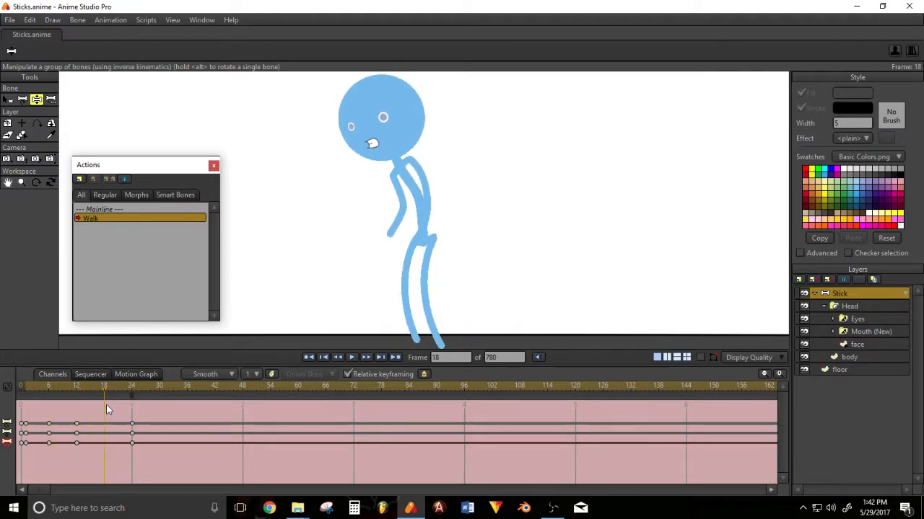
Show the bones with frame 6 as the only onion skin reference and bend the front leg's knee at frame 18.
left_click(708, 355)
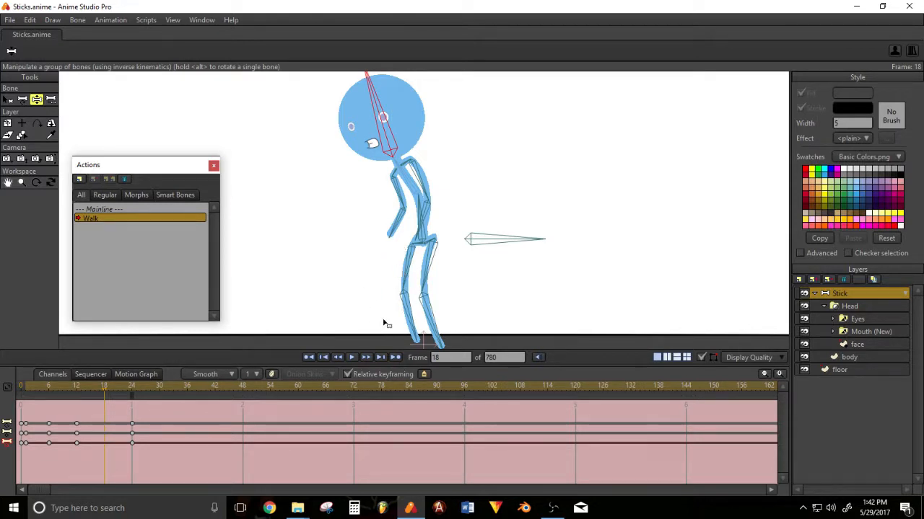
left_click(49, 397)
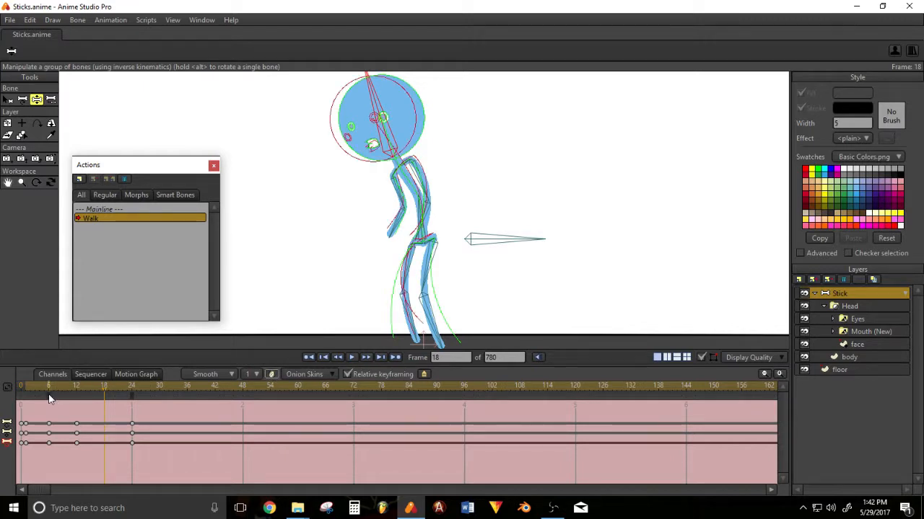
left_click(130, 399)
scroll(507, 264, "down", 2)
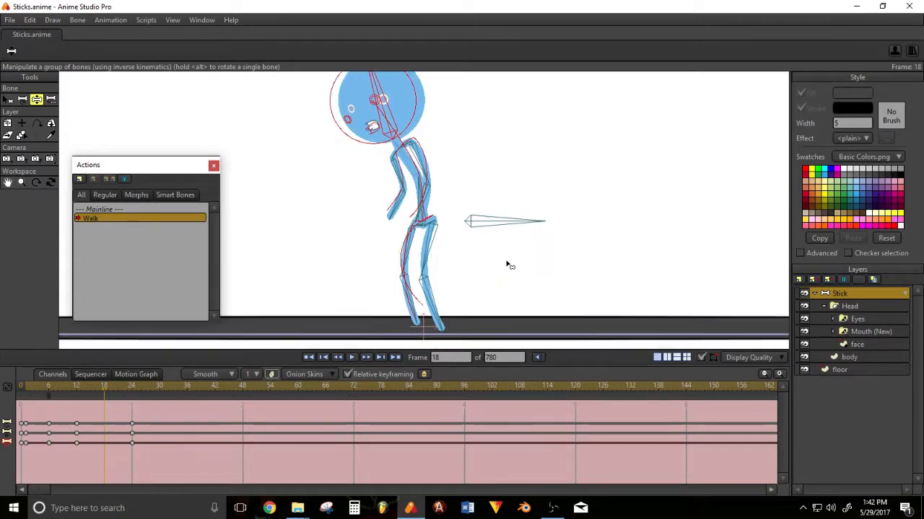
left_click_drag(407, 281, 410, 262)
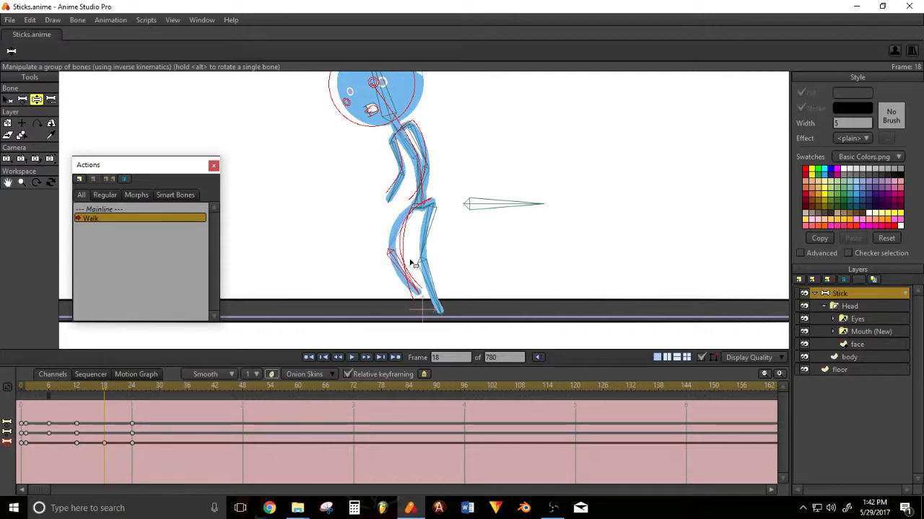
Tilt the head forward at frame 18 to match the frame 6 reference, and hide the bones and onion skins.
scroll(538, 166, "up", 3)
left_click_drag(399, 143, 356, 122)
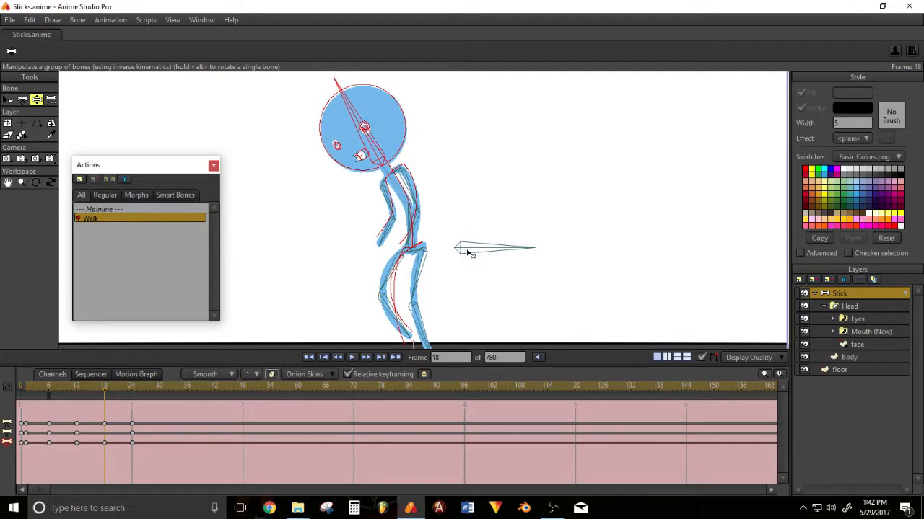
mouse_move(101, 397)
left_mouse_down()
mouse_move(44, 386)
mouse_move(157, 402)
mouse_move(76, 390)
mouse_move(29, 396)
mouse_move(114, 398)
mouse_move(107, 386)
mouse_move(29, 388)
mouse_move(139, 405)
mouse_move(26, 398)
mouse_move(103, 403)
left_mouse_up()
left_click(701, 357)
left_click(269, 374)
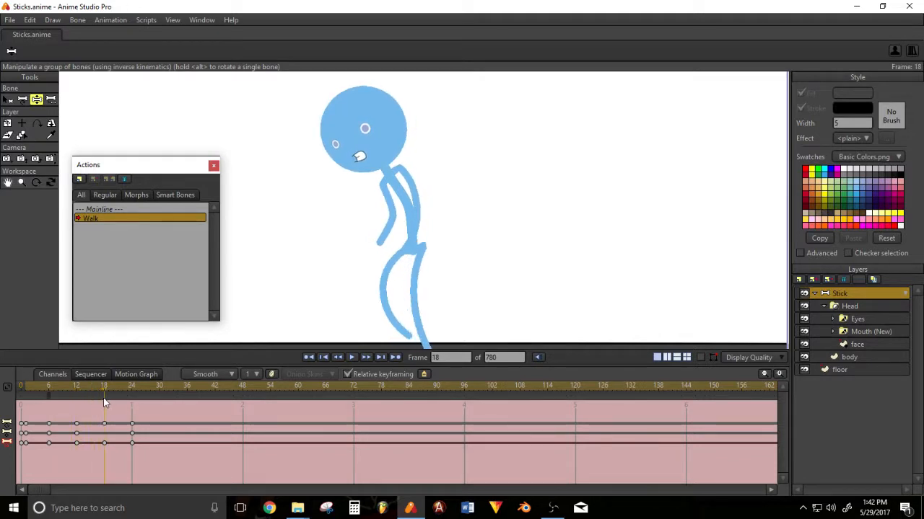
Show the bones, bend the front shin further at frame 18 and compare the pose with frames 3 and 6.
left_click(701, 359)
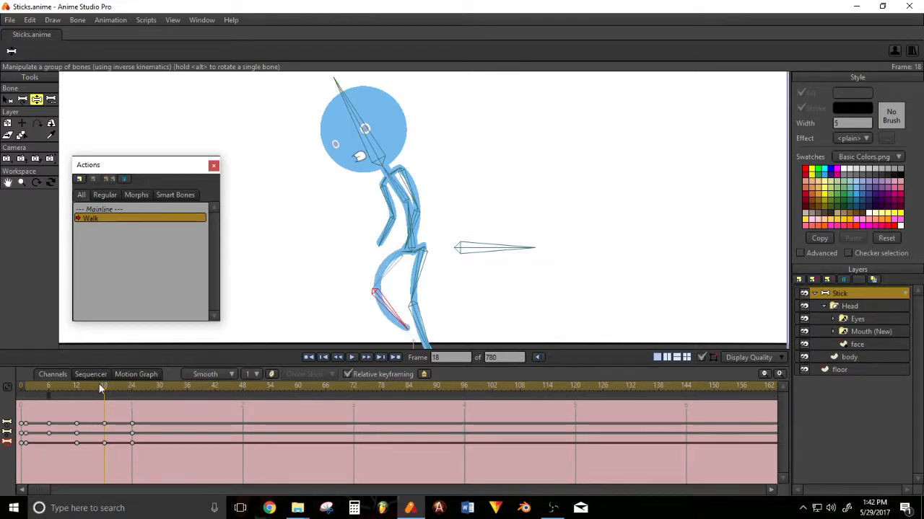
left_click(48, 387)
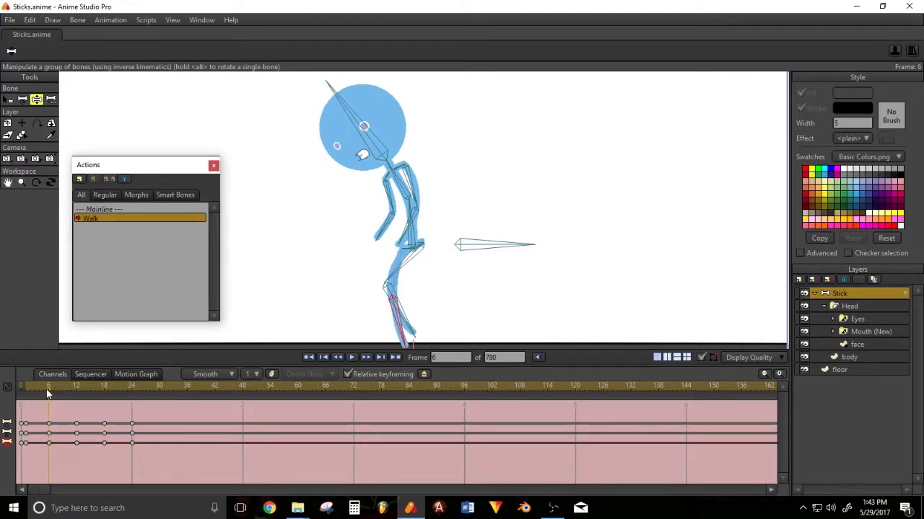
left_click_drag(46, 387, 8, 380)
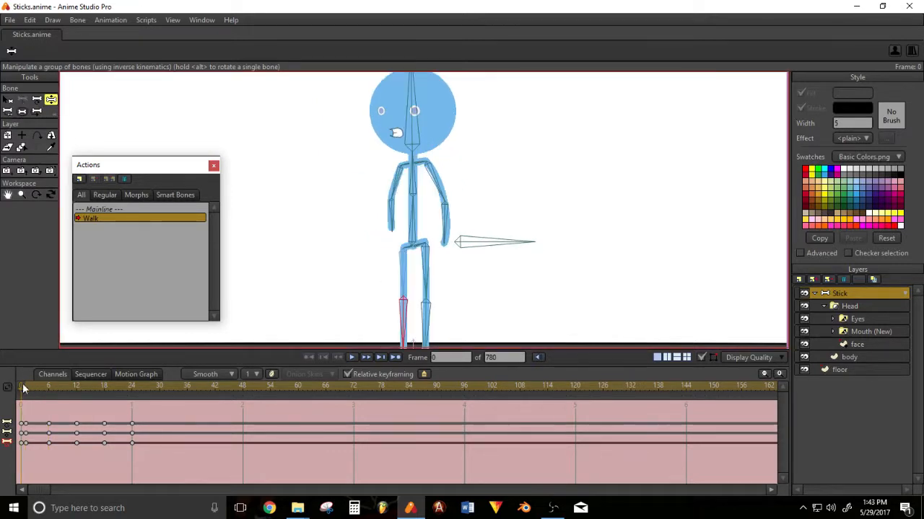
left_click(34, 389)
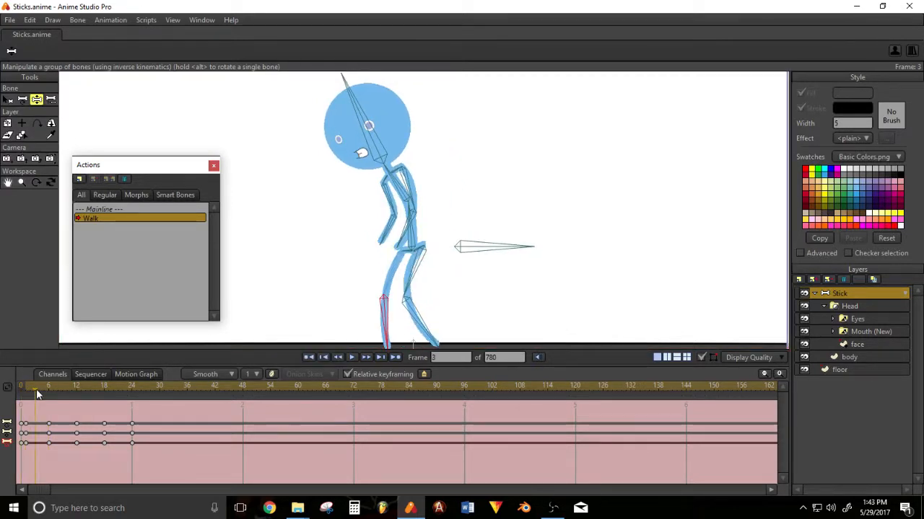
left_click_drag(36, 389, 105, 402)
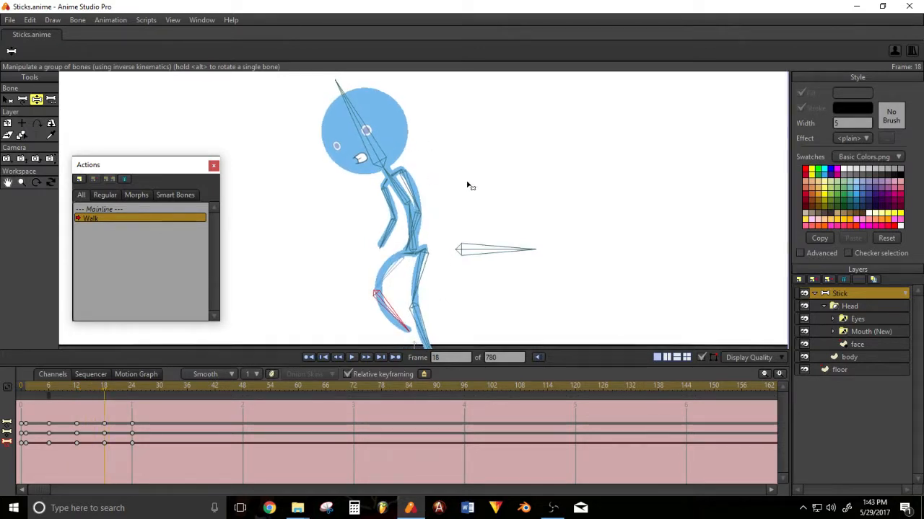
Turn on onion skins and fine-tune the head tilt and upper torso at frame 18 to match the frame 6 pose.
left_click_drag(412, 202, 408, 209)
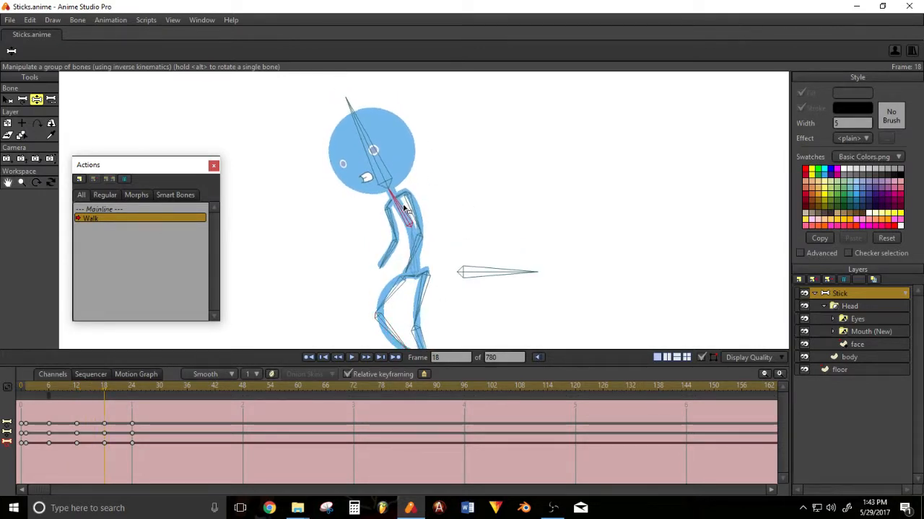
left_click(272, 375)
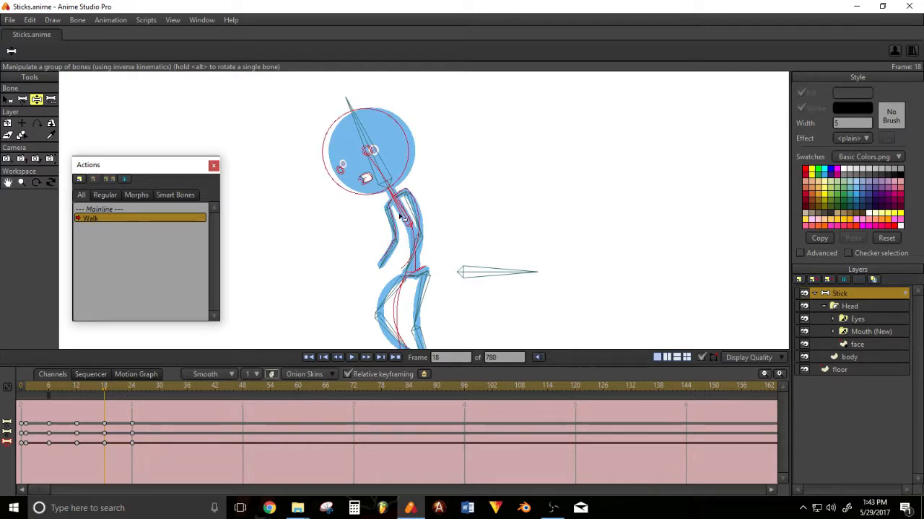
key("ctrl+z")
left_click_drag(364, 134, 356, 140)
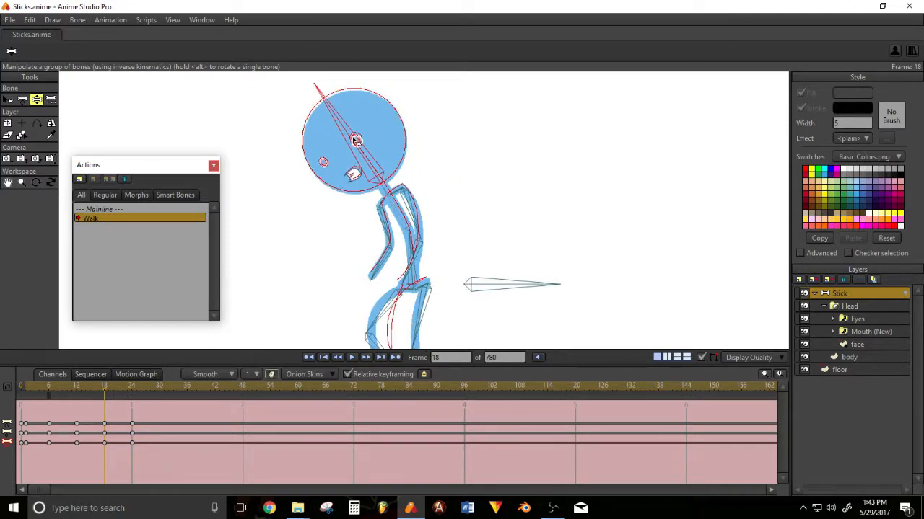
left_click_drag(396, 220, 388, 221)
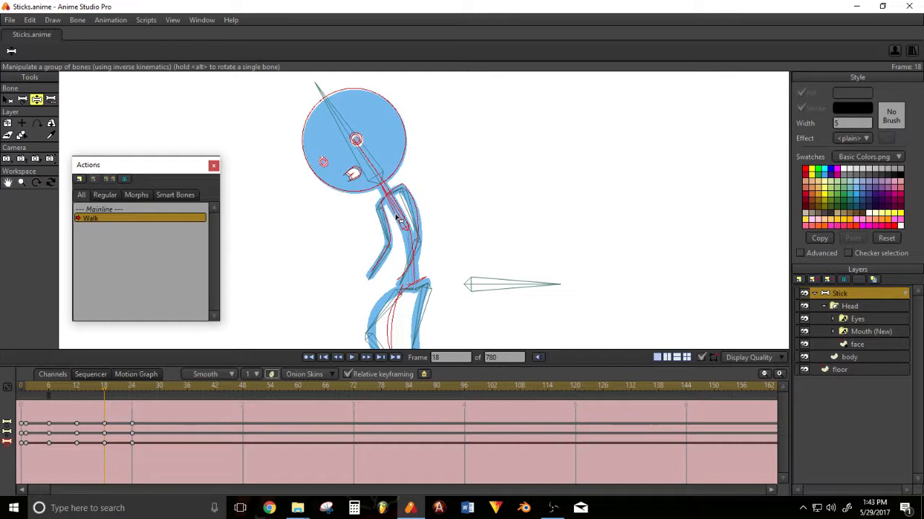
left_click(494, 283)
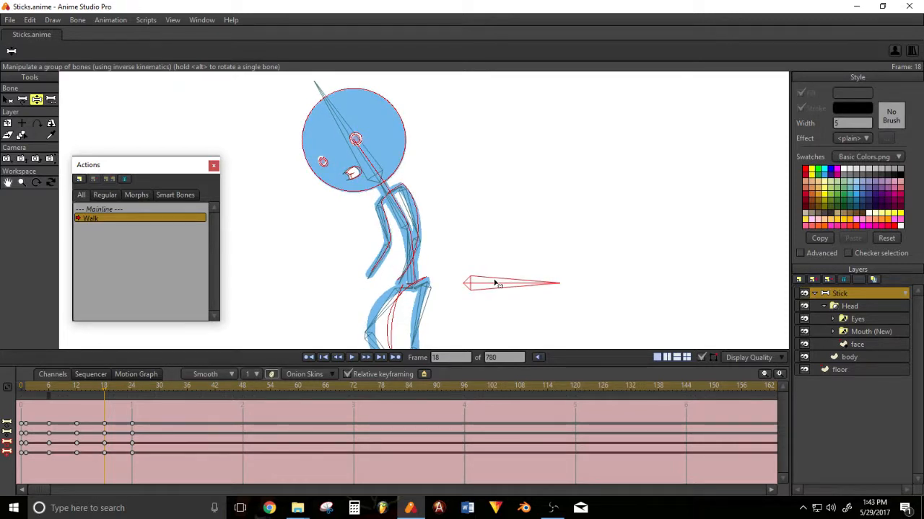
key("ctrl+z")
scroll(347, 292, "down", 2)
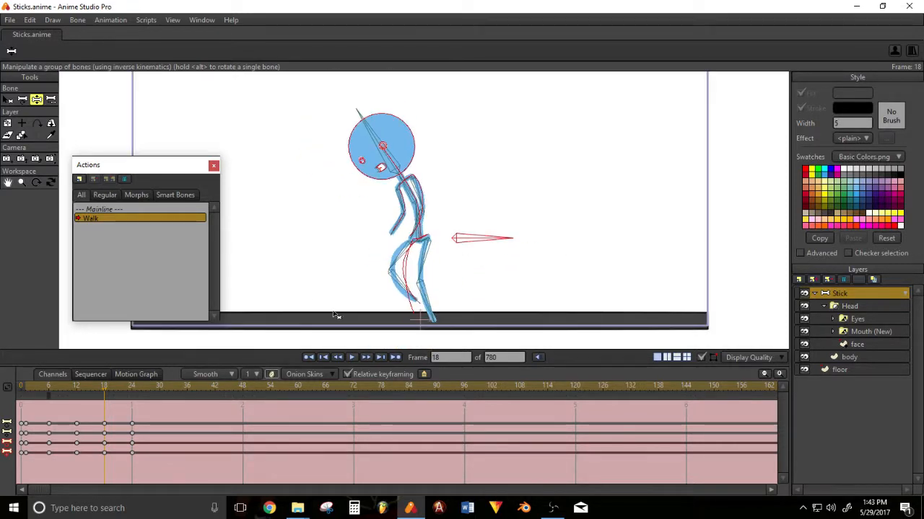
Scrub the Walk action to frame 28, hide the onion skins and the bone overlay, and return to the action's start.
left_click_drag(104, 386, 150, 389)
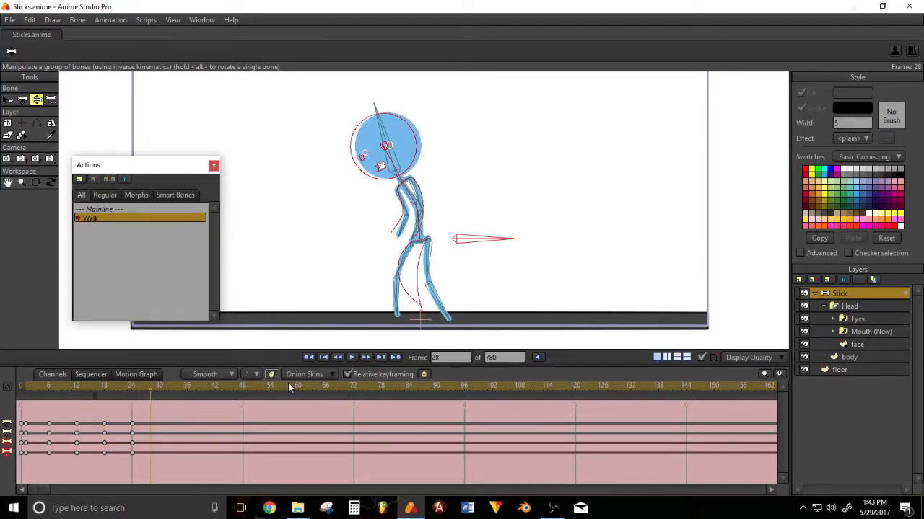
left_click(322, 374)
left_click(701, 358)
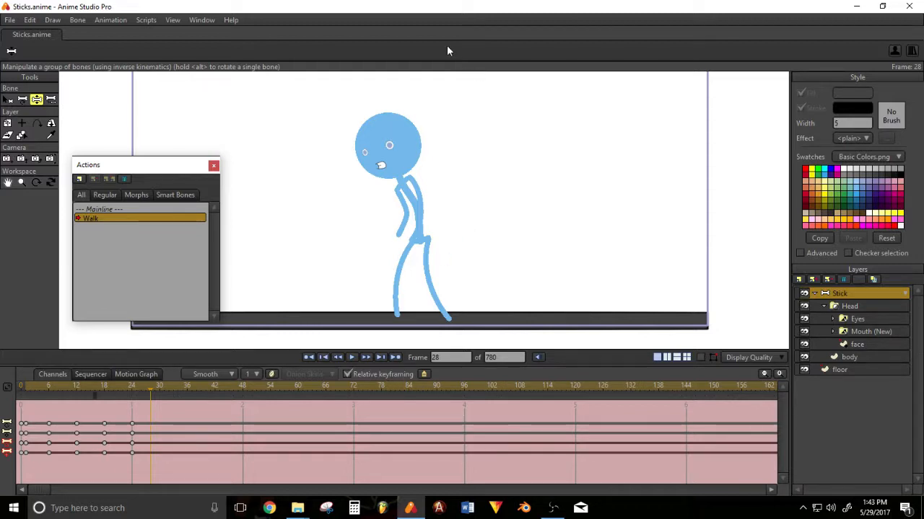
left_click(25, 389)
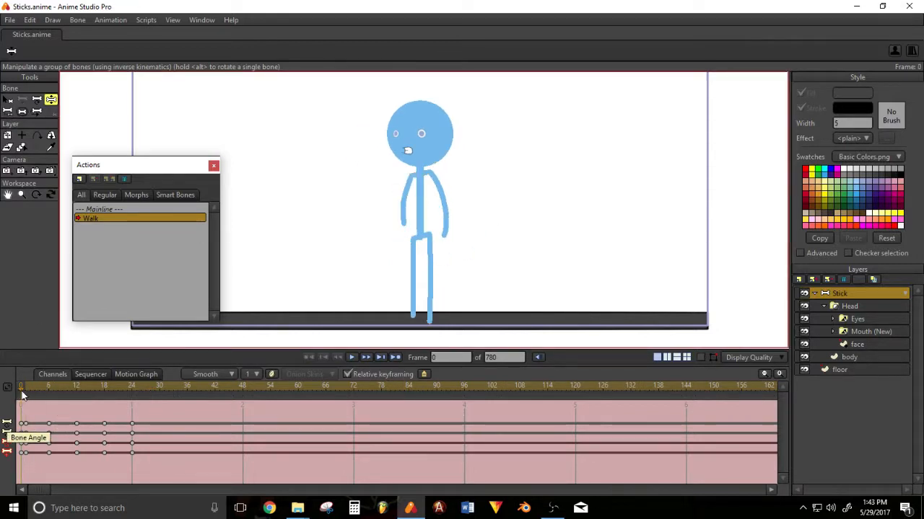
Set all keyframes at frame 24 to Cycle interpolation, cycling back to absolute frame 2.
left_click_drag(25, 391, 133, 461)
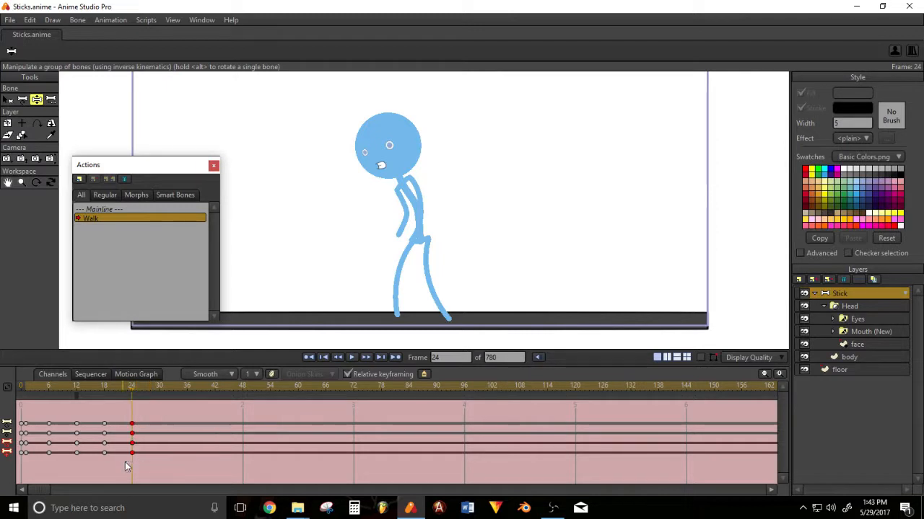
right_click(133, 453)
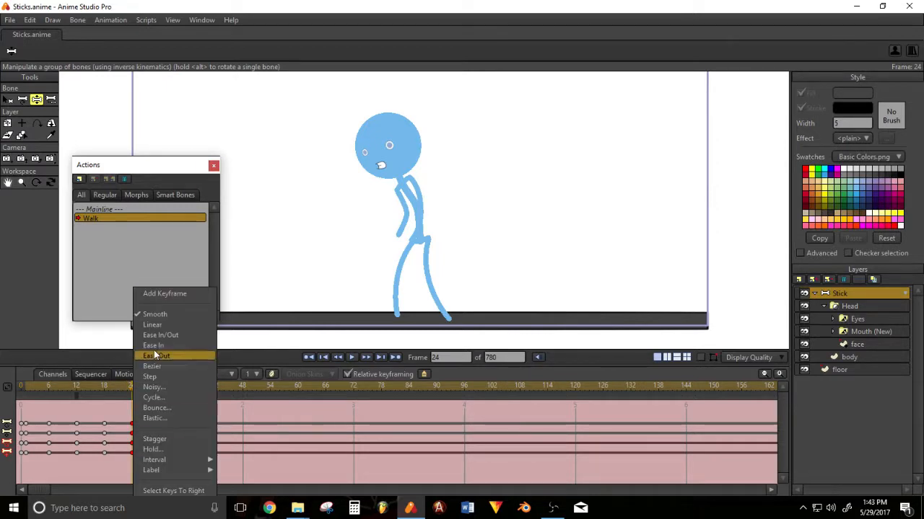
left_click(149, 397)
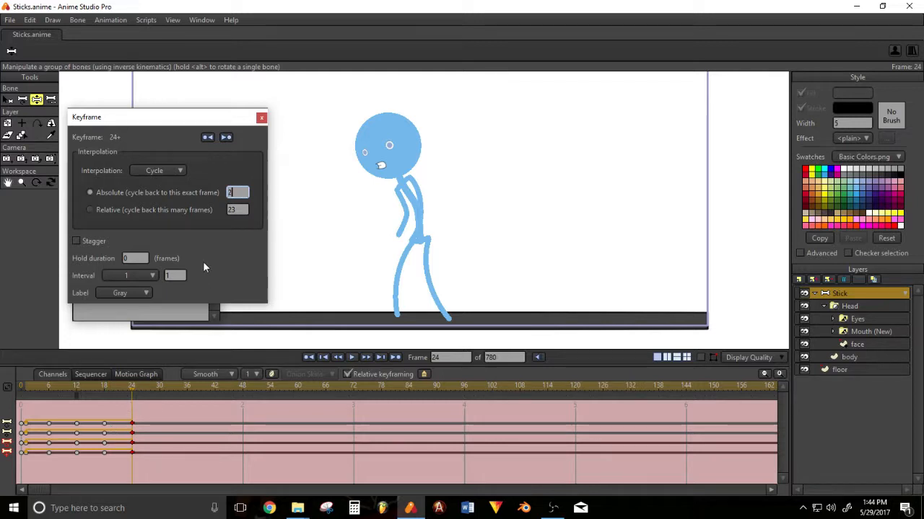
left_click(262, 119)
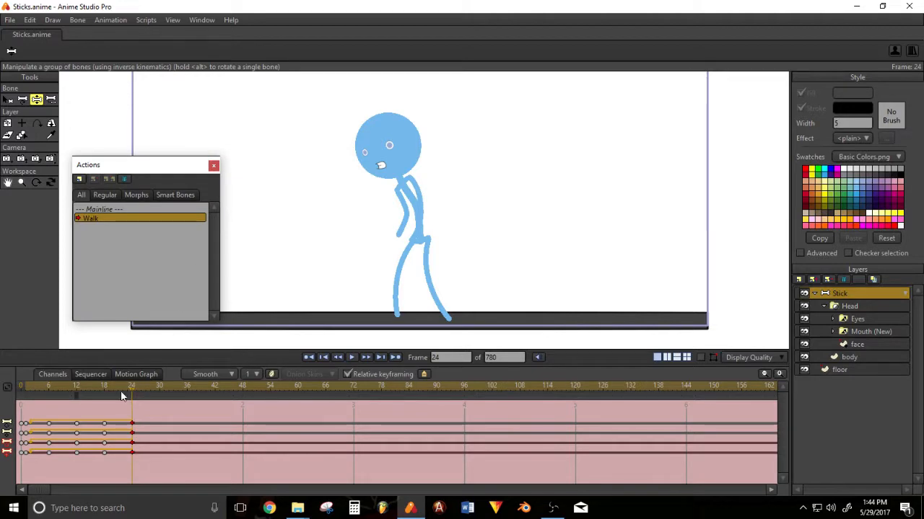
Play the looping Walk action from its start to check the cycle, and render a preview of frame 18.
left_click(11, 390)
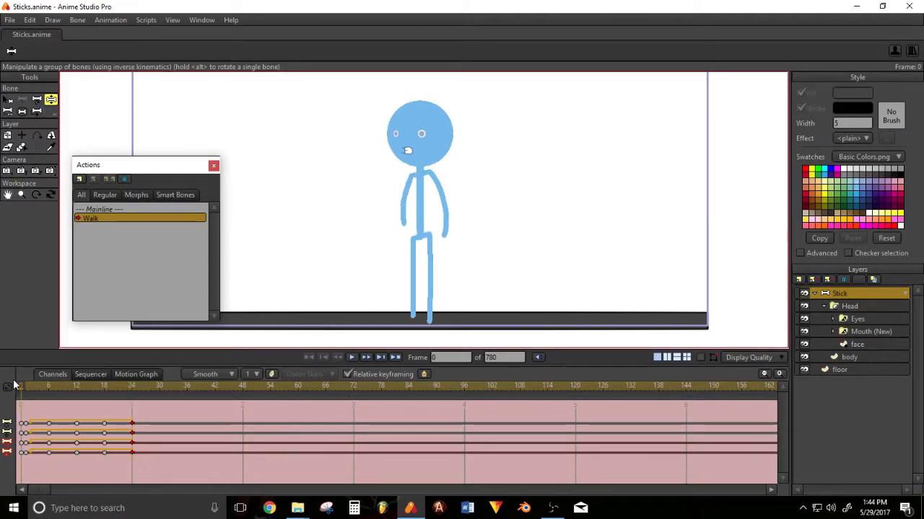
key("space")
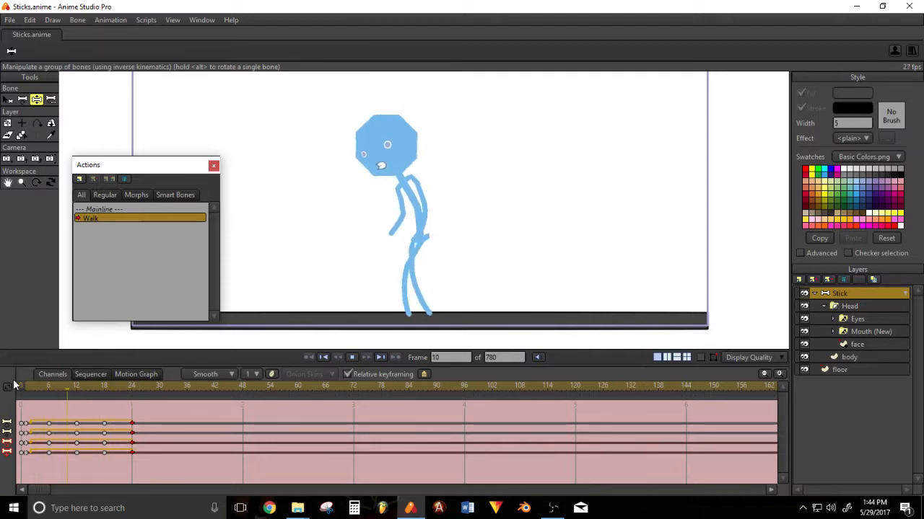
key("space")
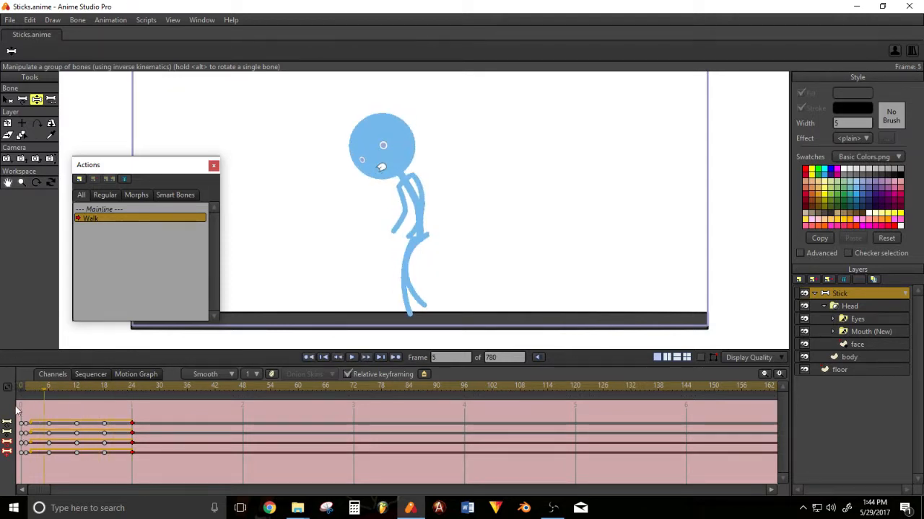
left_click_drag(51, 388, 1, 476)
key("space")
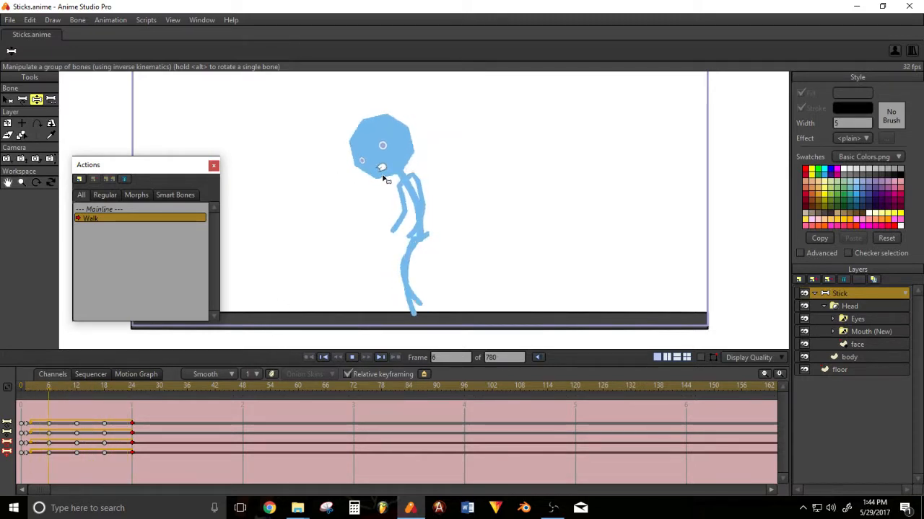
key("space")
key("ctrl+r")
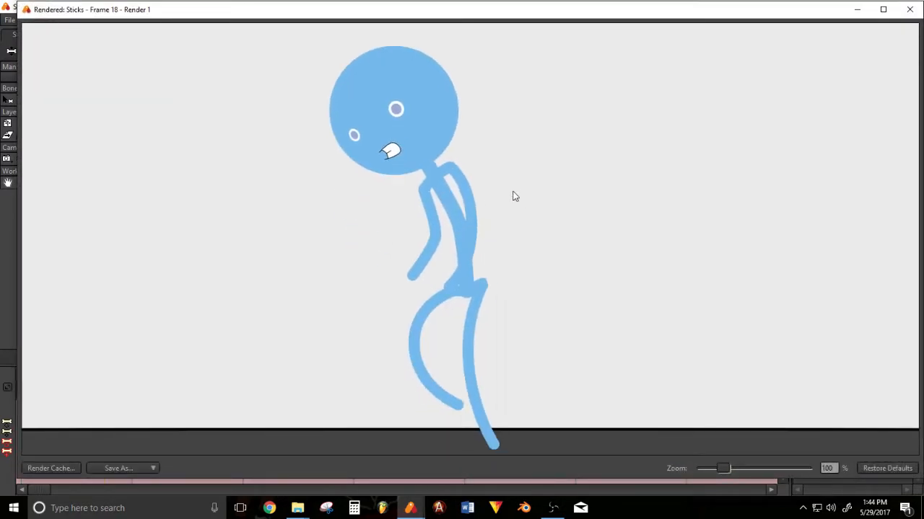
left_click(906, 15)
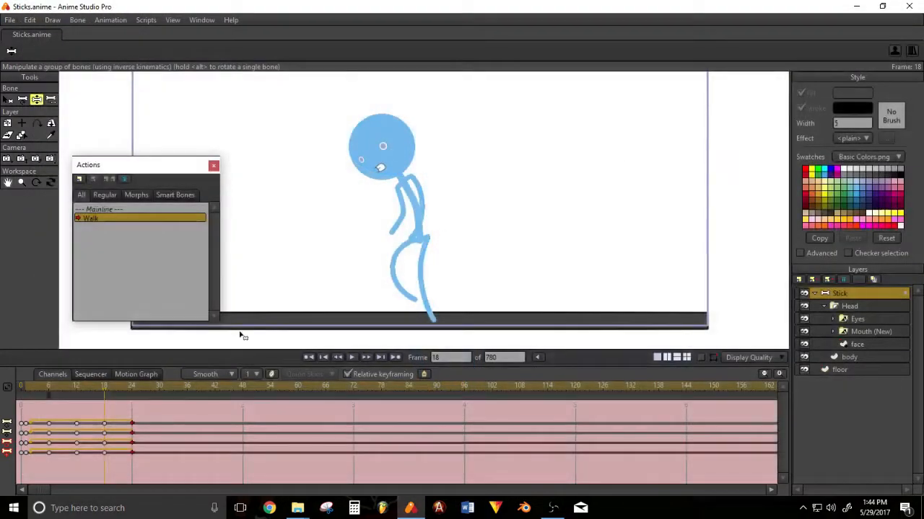
Switch to the Mainline animation and move the Stick layer at frame 0 to about X 1.52, near the stage's right edge.
double_click(130, 209)
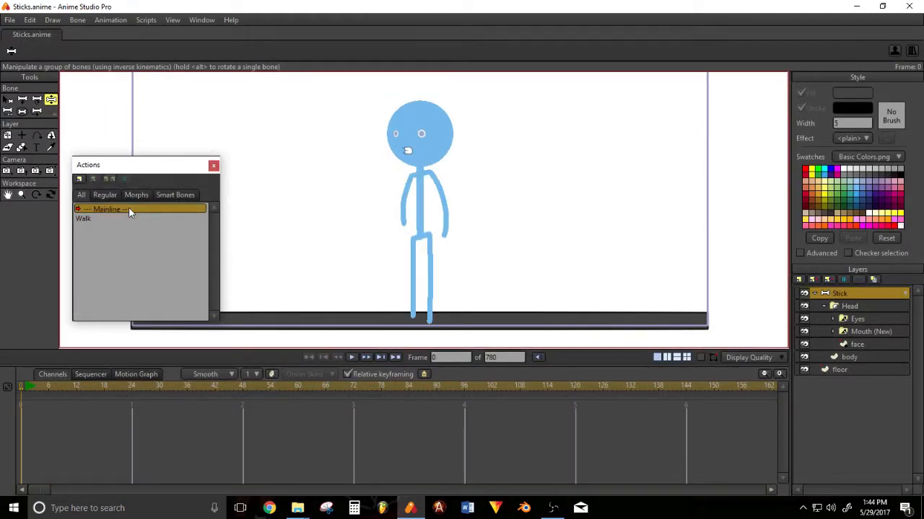
left_click(26, 391)
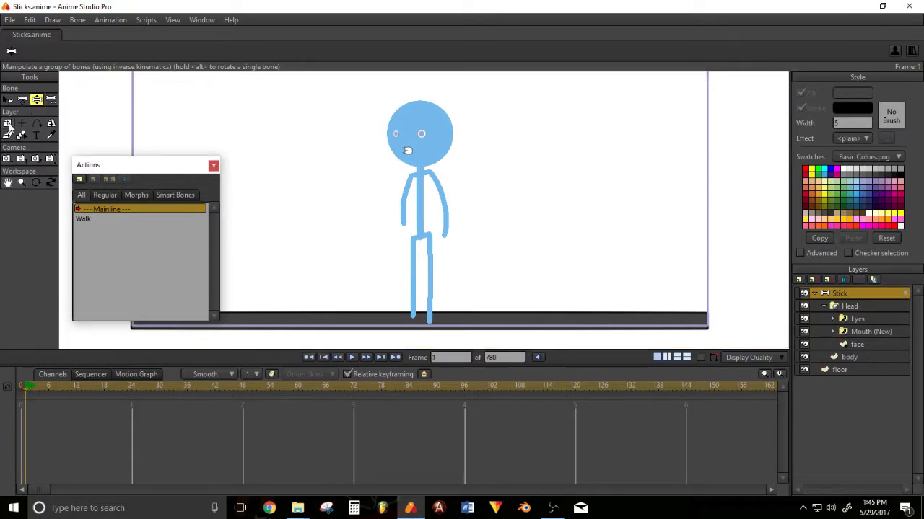
left_click(22, 392)
left_click(10, 136)
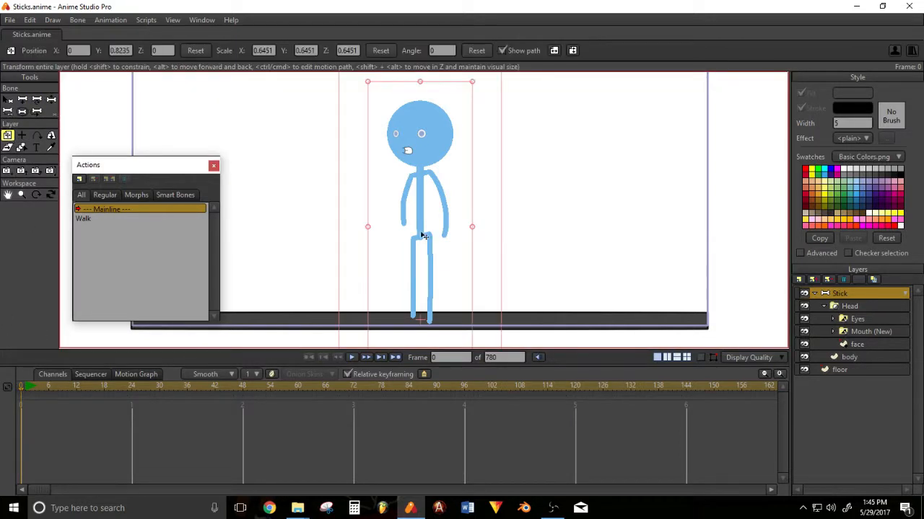
left_click_drag(416, 288, 695, 289)
key("ctrl+z")
mouse_move(416, 319)
left_mouse_down()
mouse_move(559, 315)
mouse_move(281, 277)
mouse_move(277, 284)
mouse_move(489, 283)
mouse_move(351, 296)
mouse_move(372, 295)
mouse_move(583, 251)
mouse_move(313, 196)
mouse_move(414, 173)
mouse_move(342, 268)
mouse_move(412, 305)
mouse_move(400, 311)
left_mouse_up()
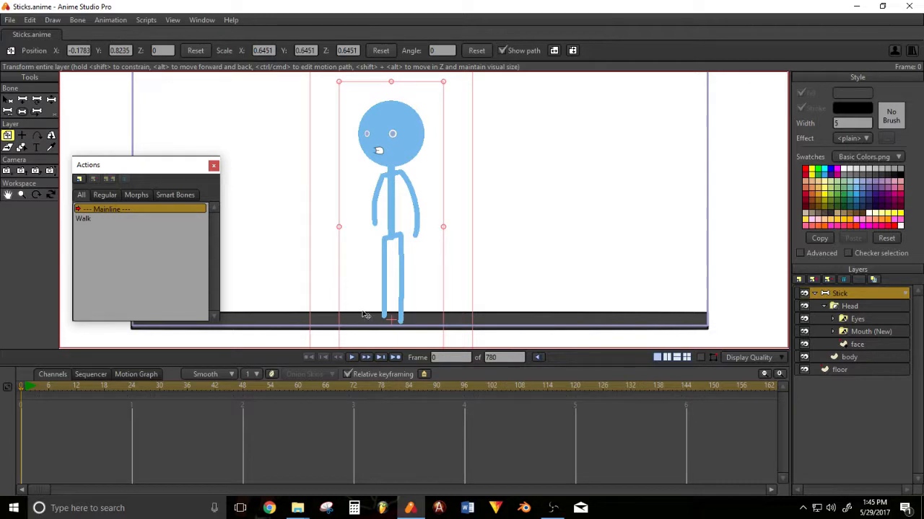
left_click_drag(366, 316, 639, 288)
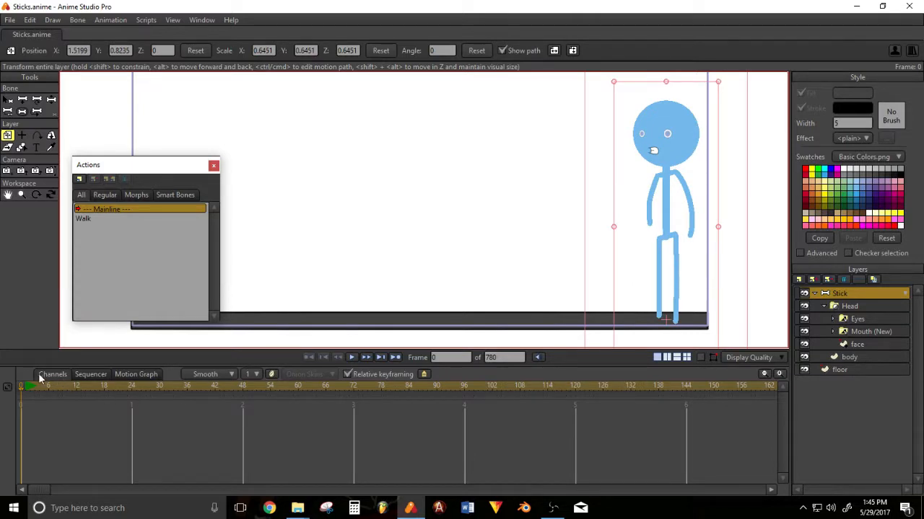
Try inserting the Walk action at frame 1 of the Mainline and shifting it to frame 6, and delete it again.
left_click(26, 392)
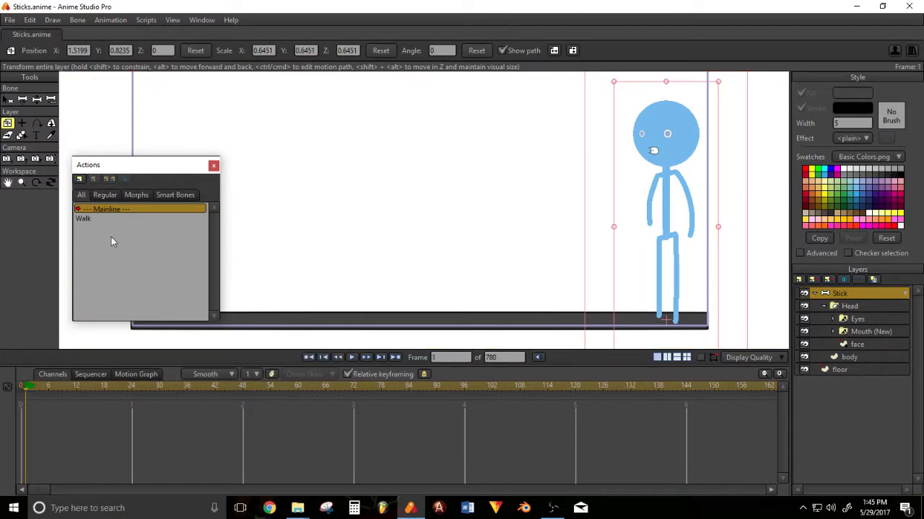
left_click(96, 218)
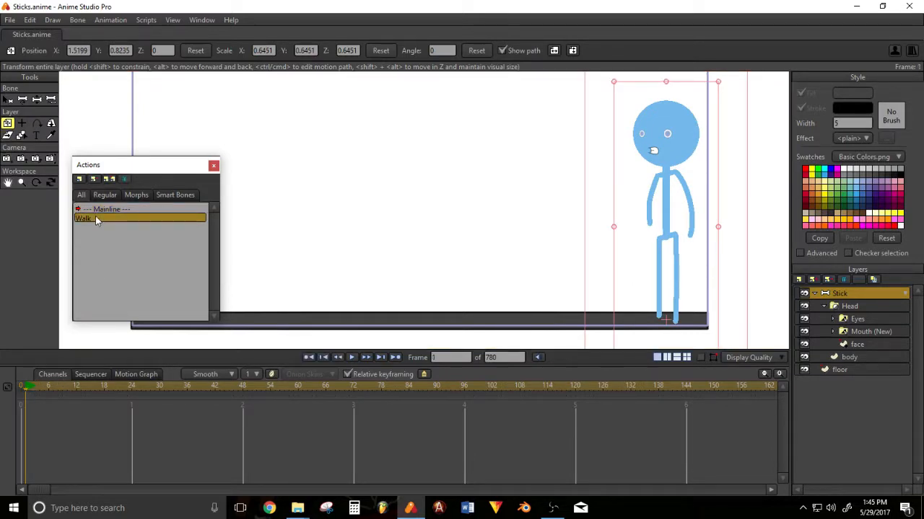
left_click(93, 180)
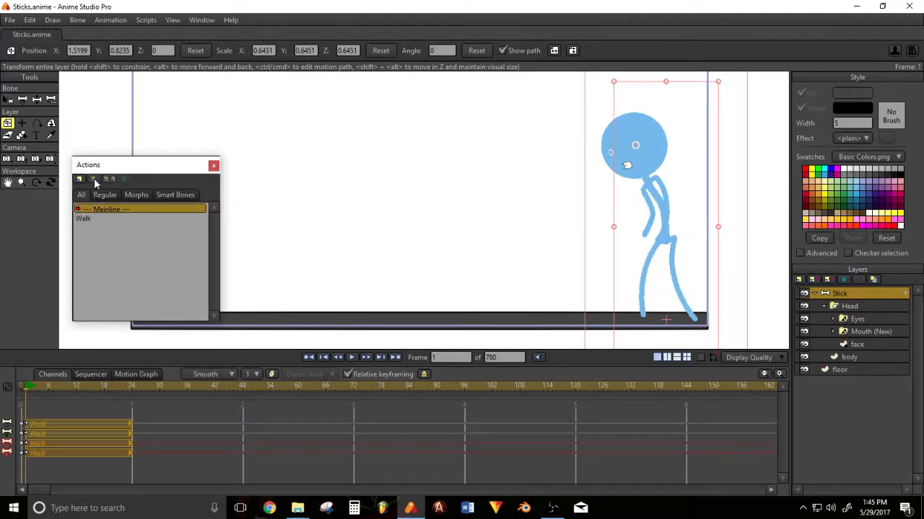
left_click_drag(47, 403, 48, 454)
mouse_move(31, 387)
left_mouse_down()
mouse_move(61, 399)
mouse_move(19, 396)
left_mouse_up()
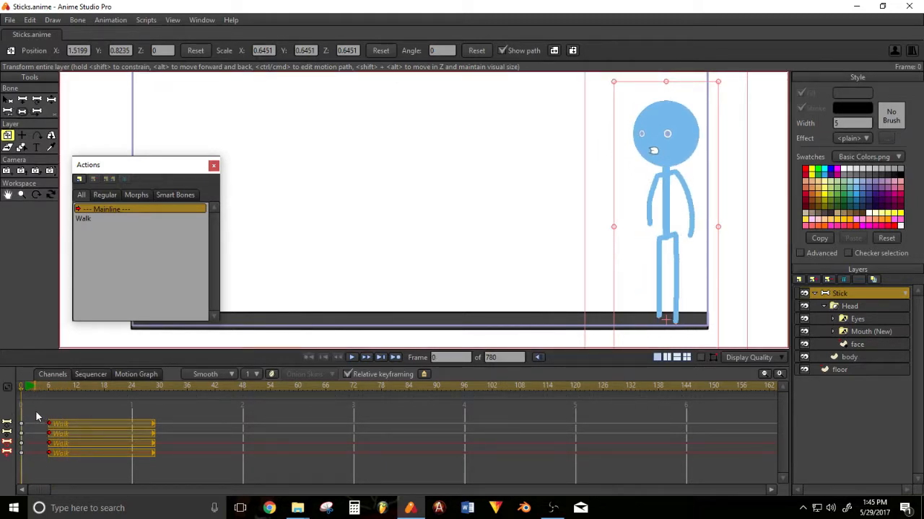
left_click_drag(78, 410, 20, 453)
key("Delete")
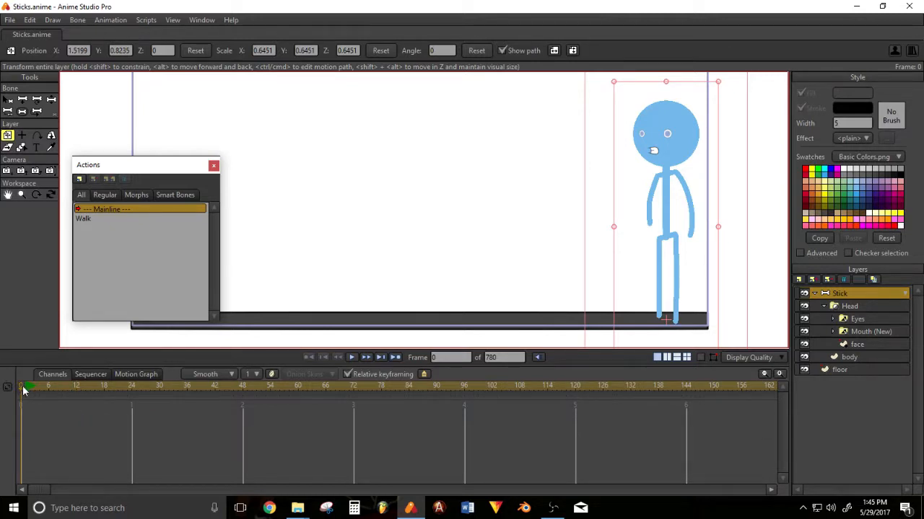
Show the bones and, at frame 1, use Manipulate Bones to fold one leg up and set the other leg under the body.
left_click_drag(23, 390, 48, 389)
key("z")
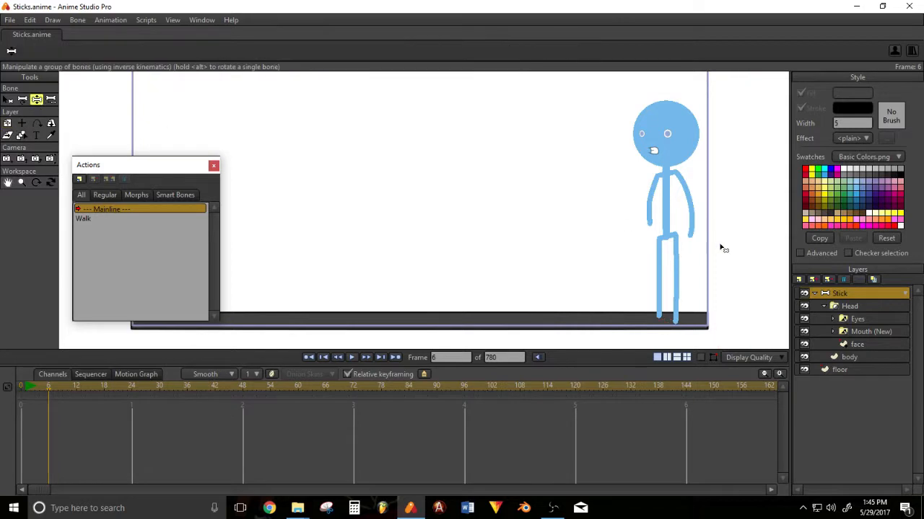
scroll(693, 303, "right", 2)
left_click(701, 357)
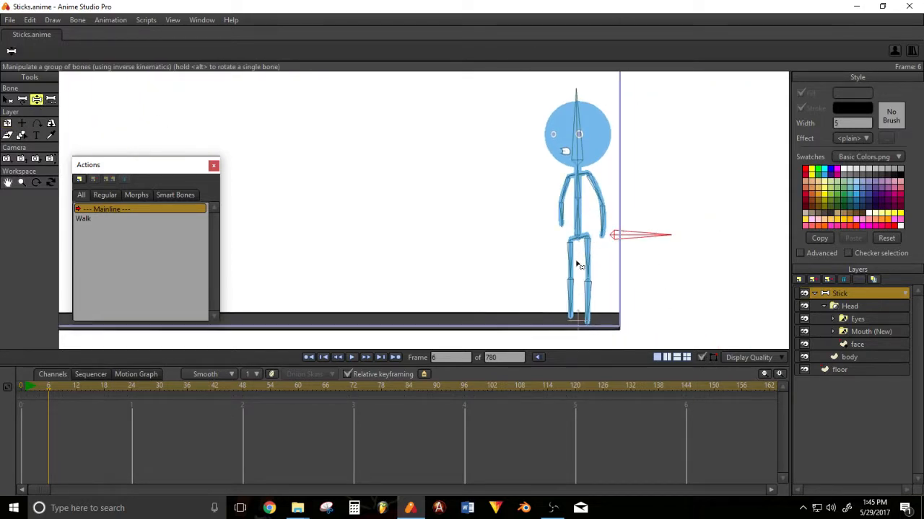
left_click(31, 391)
left_click(27, 390)
left_click_drag(567, 288, 589, 275)
left_click_drag(613, 235, 617, 236)
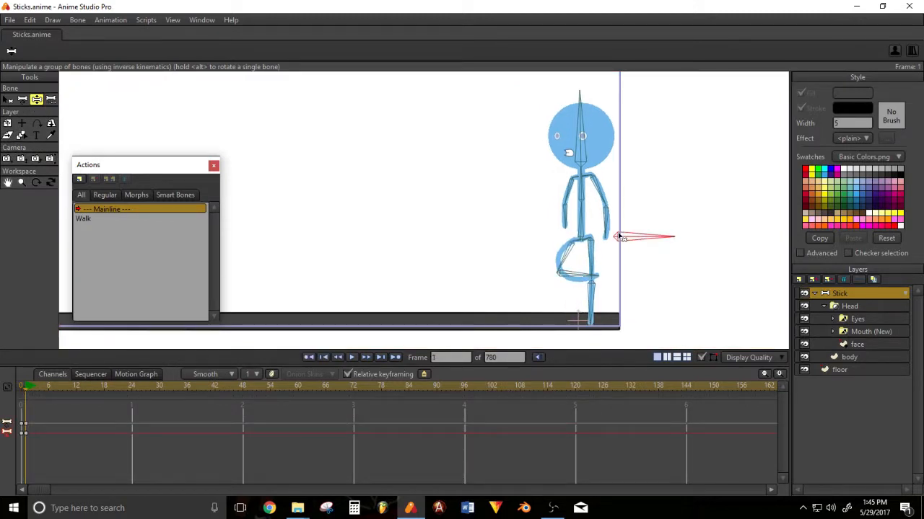
key("ctrl+z")
mouse_move(584, 263)
left_mouse_down()
mouse_move(578, 304)
mouse_move(589, 301)
mouse_move(573, 272)
left_mouse_up()
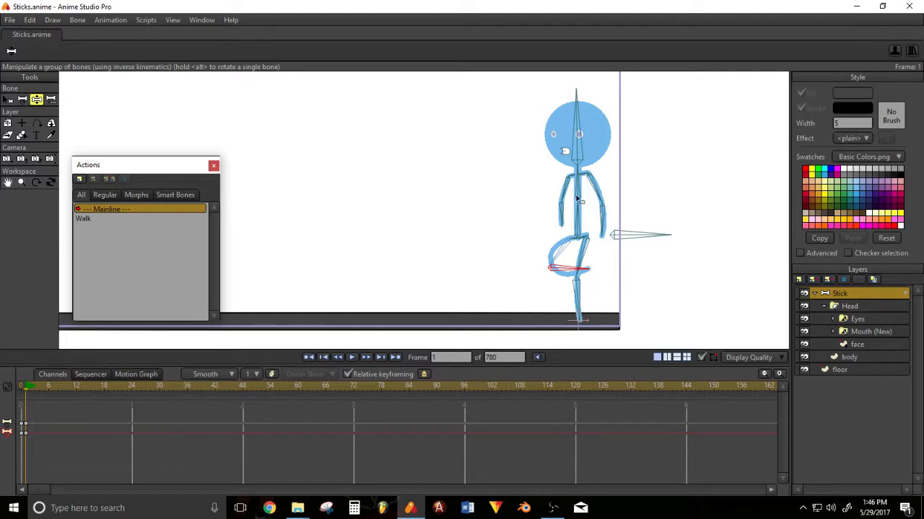
Finish the frame 1 pose by bending the torso, bringing both arms in, lifting the head nearly upright and adjusting the folded leg.
mouse_move(580, 207)
left_mouse_down()
mouse_move(581, 215)
mouse_move(582, 196)
left_mouse_up()
left_click_drag(570, 144, 561, 154)
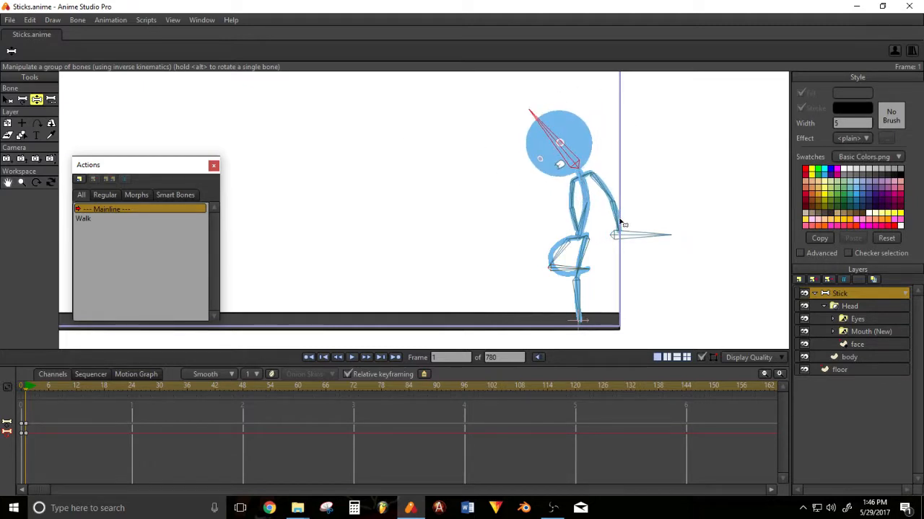
left_click_drag(617, 225, 561, 229)
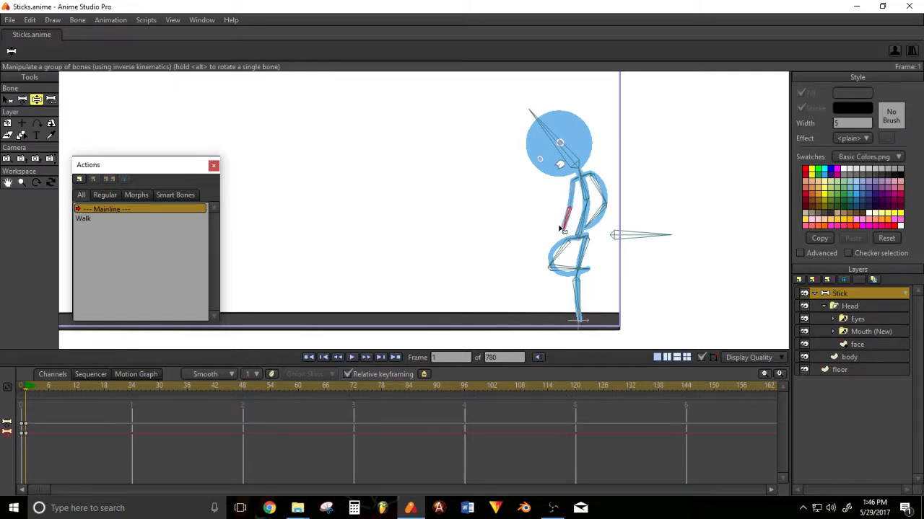
left_click_drag(575, 176, 550, 162)
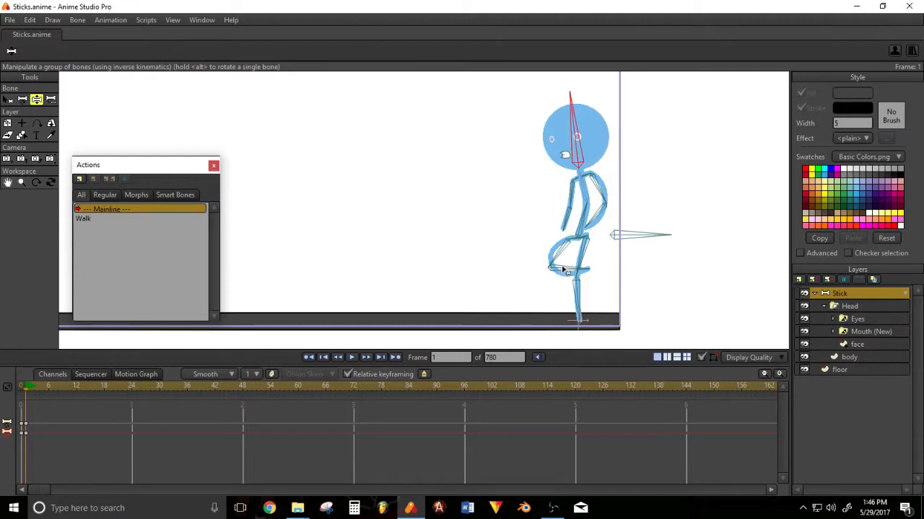
mouse_move(565, 270)
left_mouse_down()
mouse_move(553, 261)
mouse_move(562, 283)
left_mouse_up()
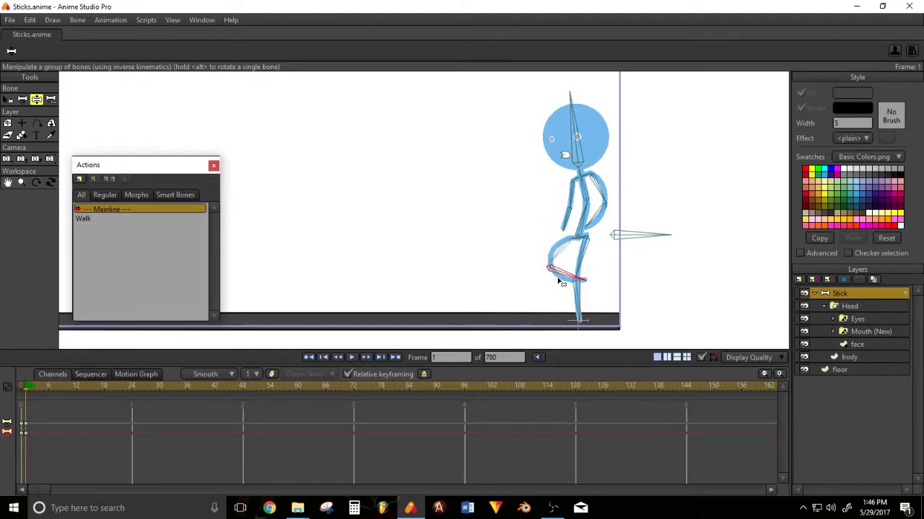
left_click_drag(34, 387, 104, 391)
left_click(272, 374)
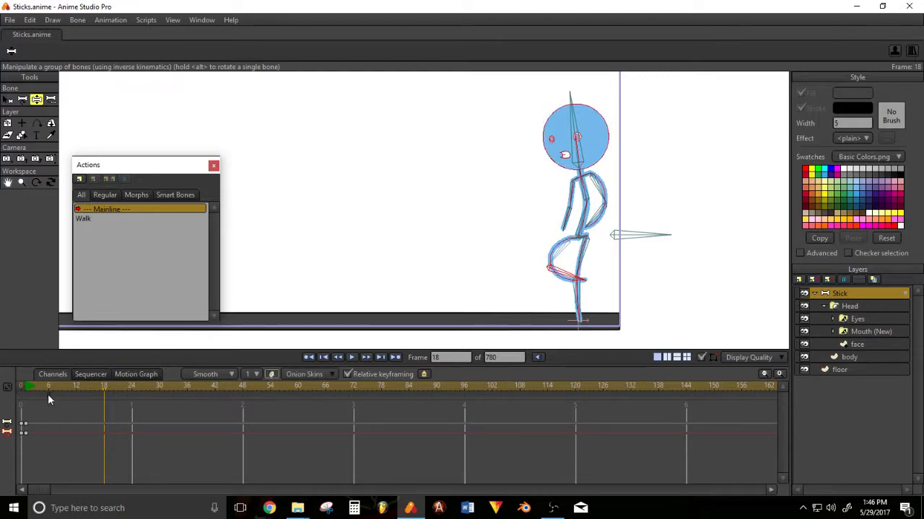
left_click(272, 373)
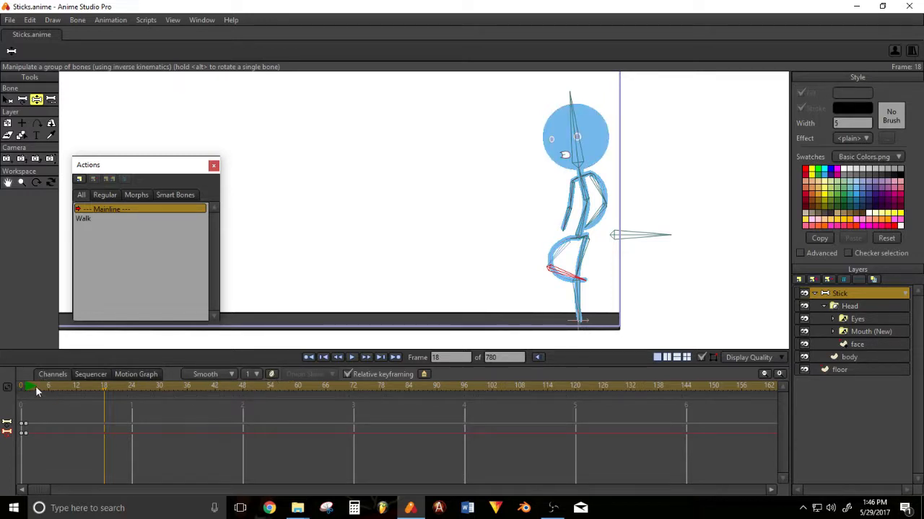
Try a pose at frame 24 with the folded leg lowered forward, the torso leaning ahead and the forearm bent.
left_click_drag(35, 386, 76, 393)
left_click_drag(80, 393, 132, 394)
left_click_drag(147, 420, 126, 443)
left_click_drag(571, 282, 538, 322)
left_click_drag(586, 210, 566, 222)
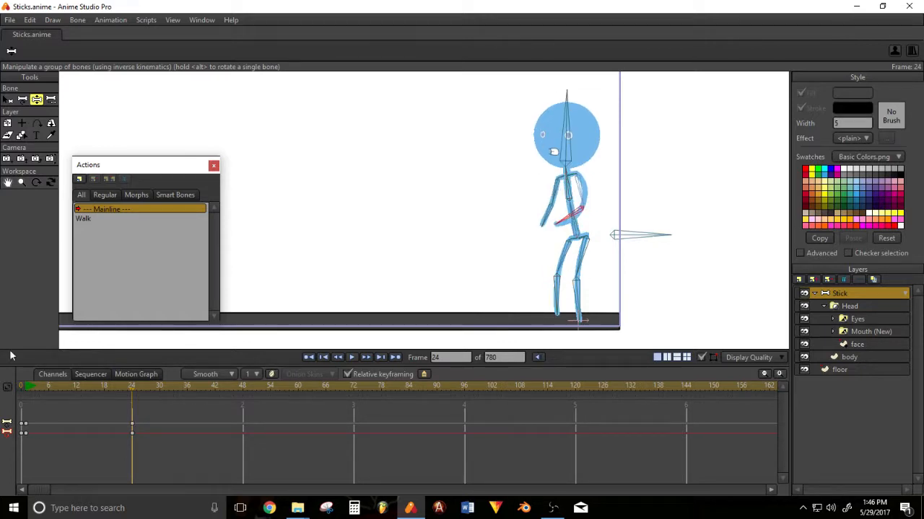
Copy the frame 1 pose's keyframes to frame 21 and delete the bone keyframes at frame 24.
left_click_drag(122, 390, 132, 409)
mouse_move(29, 433)
left_mouse_down()
mouse_move(26, 445)
mouse_move(31, 430)
left_mouse_up()
left_click_drag(26, 390, 137, 389)
key("ctrl+v")
left_click_drag(132, 435, 145, 432)
key("Delete")
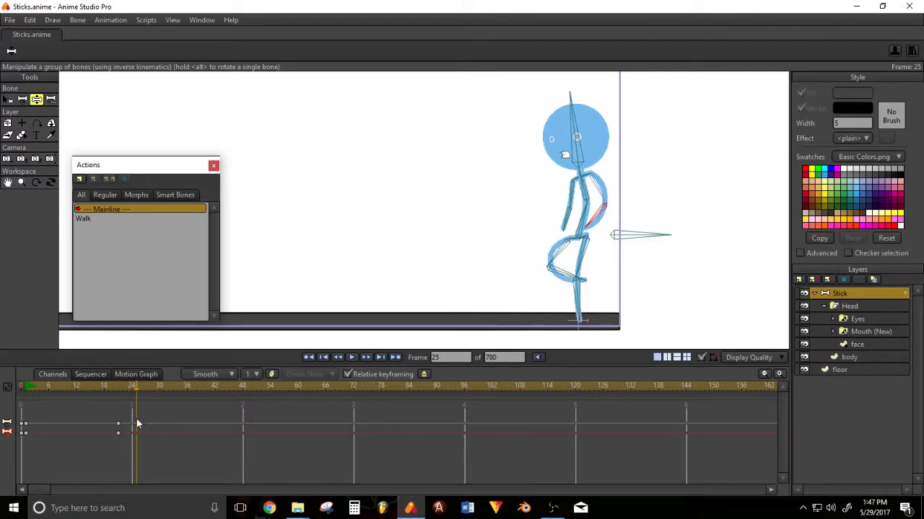
At frame 30, straighten both legs of the stick figure down to the floor.
left_click_drag(118, 388, 156, 389)
left_click_drag(571, 275, 554, 337)
left_click_drag(579, 304, 588, 354)
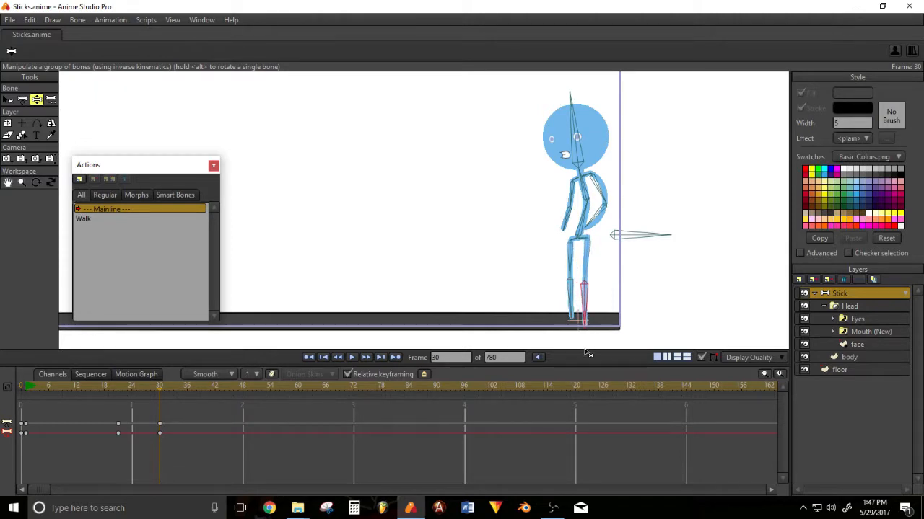
left_click(573, 295)
At frame 30, straighten the torso, nudge the root bone, lower both arms to the sides and tilt the head slightly forward.
left_click_drag(584, 222, 594, 187)
mouse_move(619, 232)
left_mouse_down()
mouse_move(589, 225)
mouse_move(606, 230)
left_mouse_up()
left_click(581, 284)
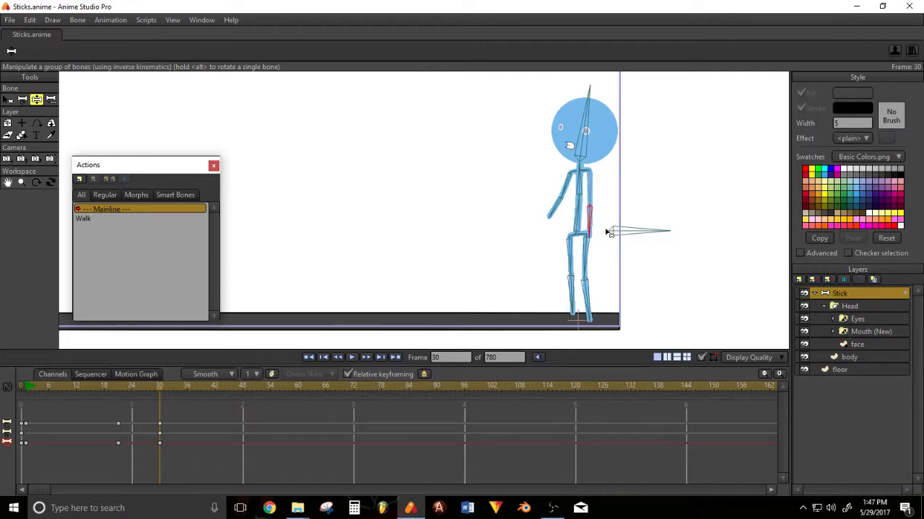
left_click_drag(556, 192, 554, 205)
left_click_drag(574, 175, 577, 177)
mouse_move(587, 138)
left_mouse_down()
mouse_move(579, 137)
mouse_move(586, 141)
left_mouse_up()
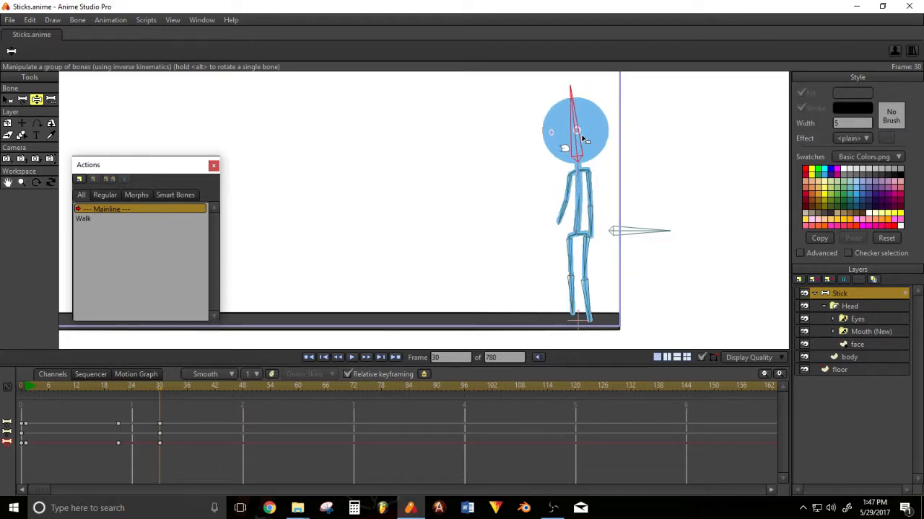
Return to frame 0 and play the opening poses to check the motion.
left_click_drag(146, 388, 19, 389)
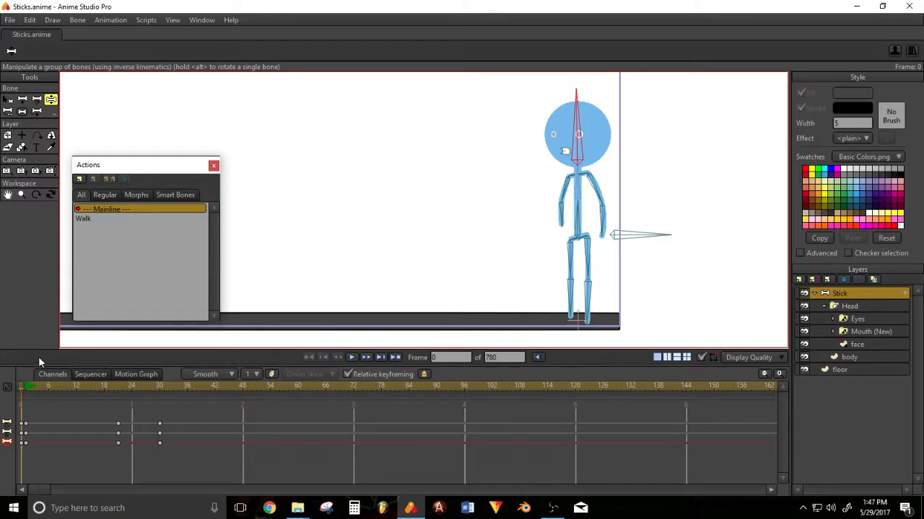
key("space")
key("space")
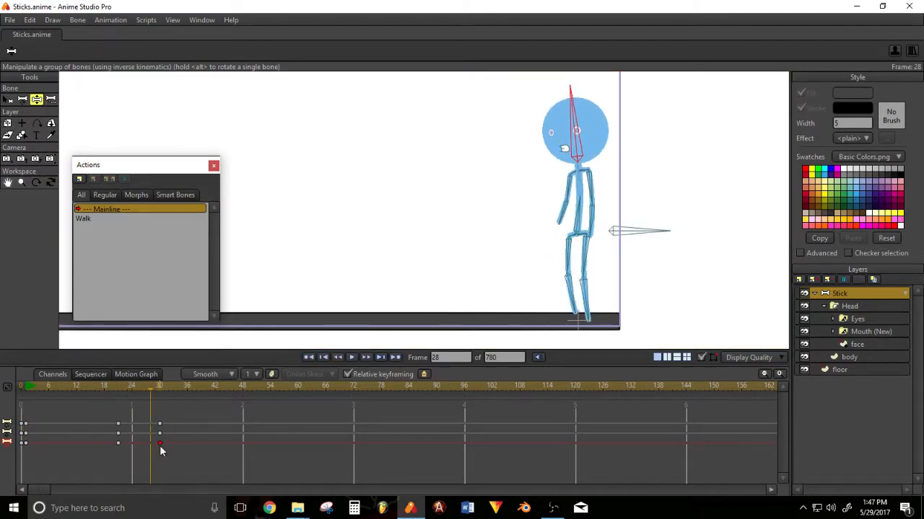
Examine the bone keyframes at frames 1, 21 and 30, comparing the selected-bone channels of the root and head bones.
left_click(118, 444)
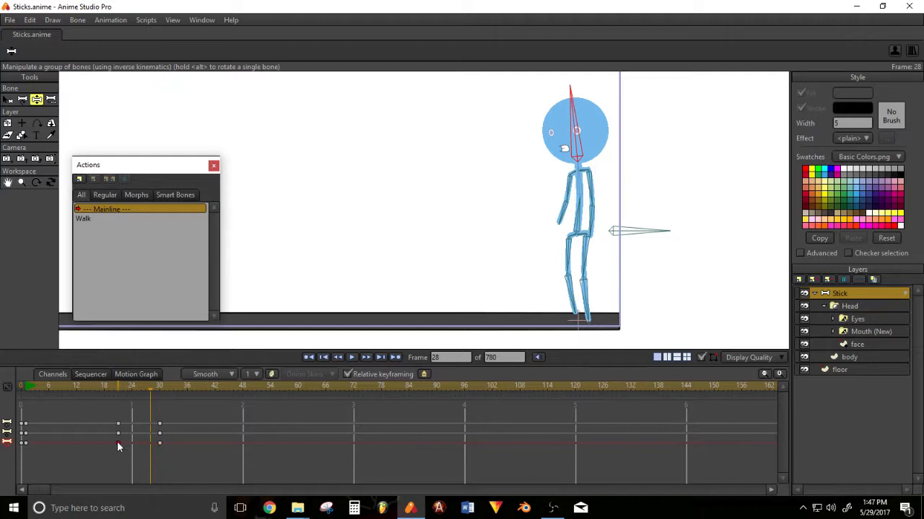
left_click(25, 444)
left_click(26, 388)
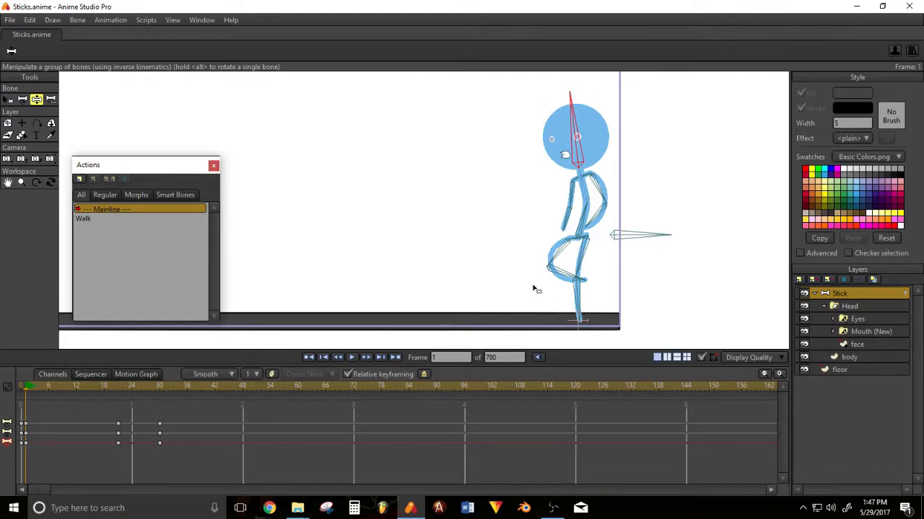
key("b")
left_click(638, 241)
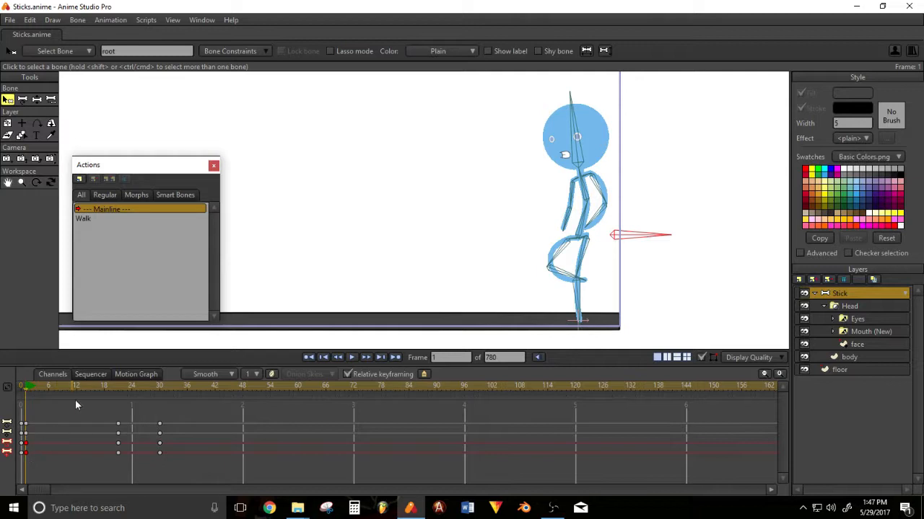
left_click_drag(113, 388, 155, 400)
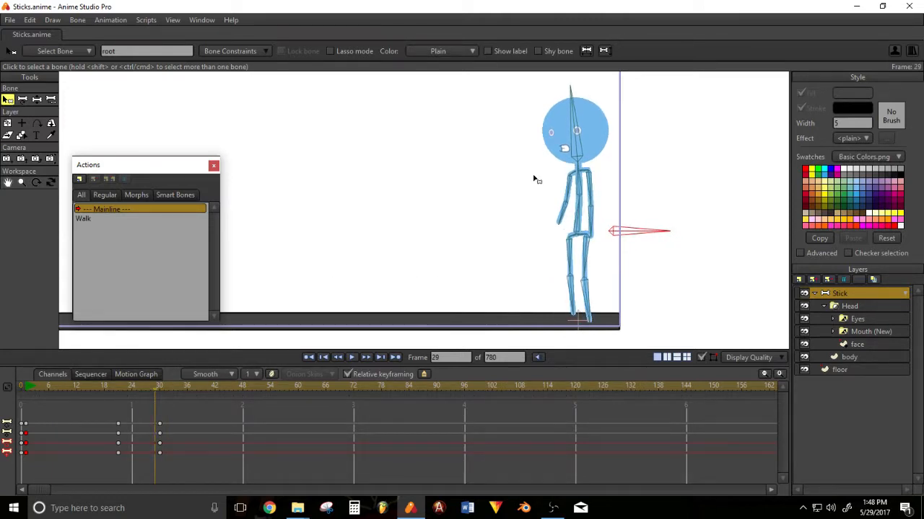
left_click(563, 141)
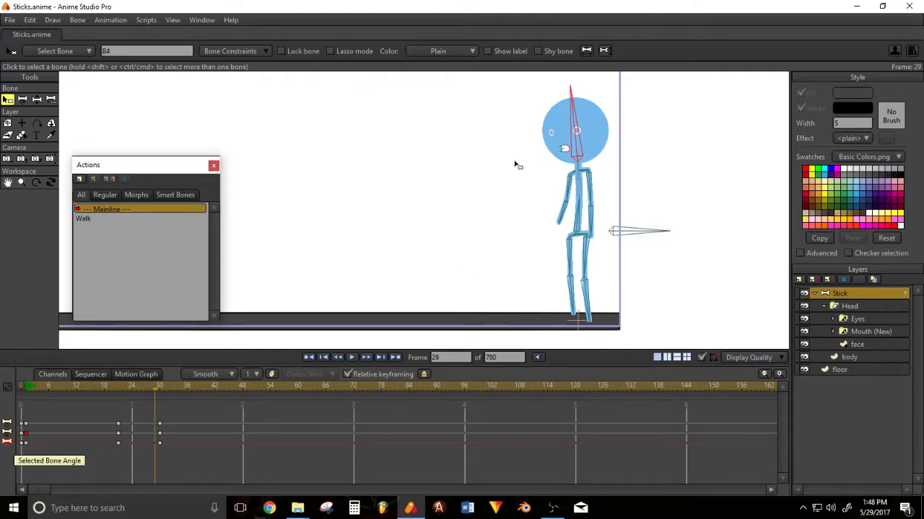
left_click(636, 235)
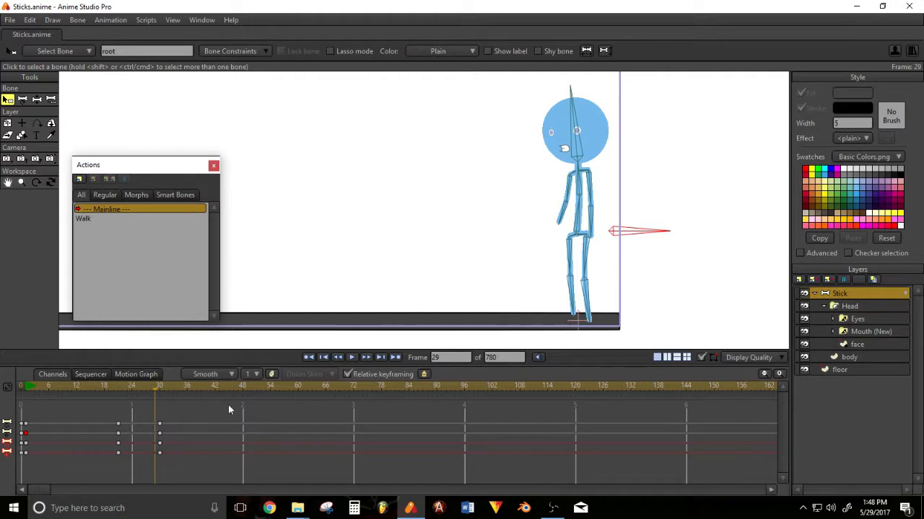
left_click_drag(31, 440, 25, 456)
Insert the Walk action at frame 36 of the Mainline and delete the keyframes at frame 35 just before it.
mouse_move(116, 393)
left_mouse_down()
mouse_move(63, 389)
mouse_move(139, 383)
mouse_move(186, 393)
left_mouse_up()
left_click(92, 220)
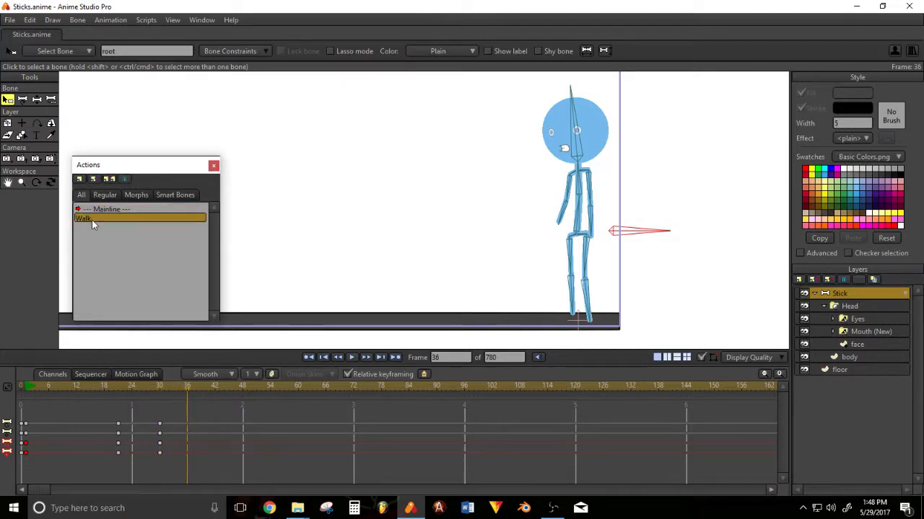
left_click(93, 179)
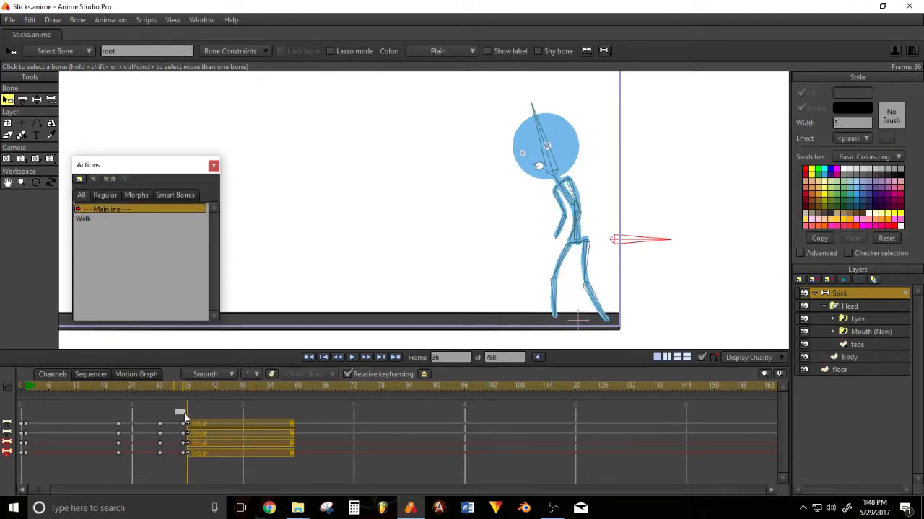
mouse_move(174, 390)
left_mouse_down()
mouse_move(154, 388)
mouse_move(183, 390)
left_mouse_up()
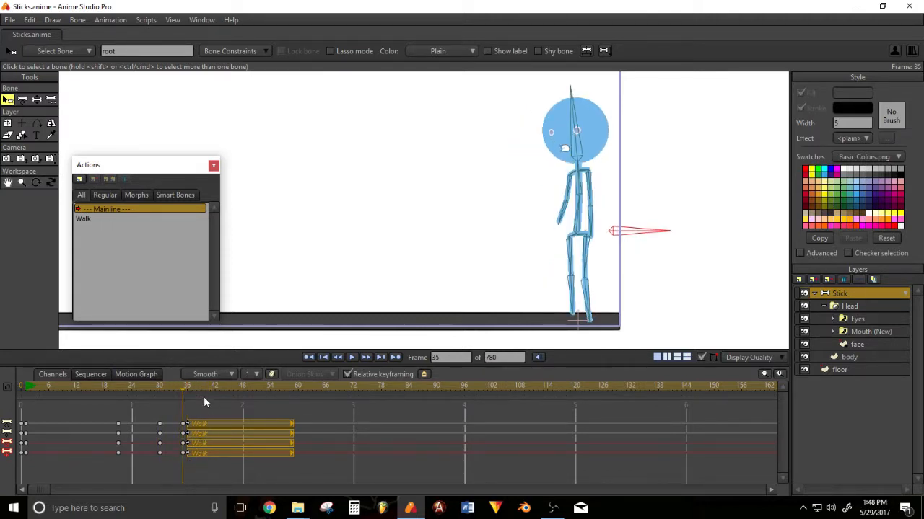
left_click_drag(189, 453, 186, 456)
left_click_drag(174, 413, 162, 454)
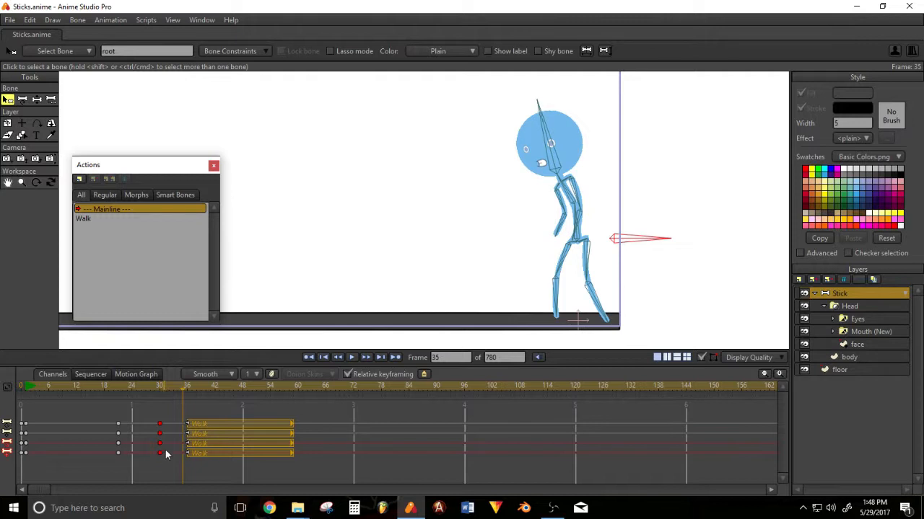
Scrub from frame 30 into the inserted Walk action, return to frame 0 and close the list of actions.
left_click_drag(157, 386, 256, 417)
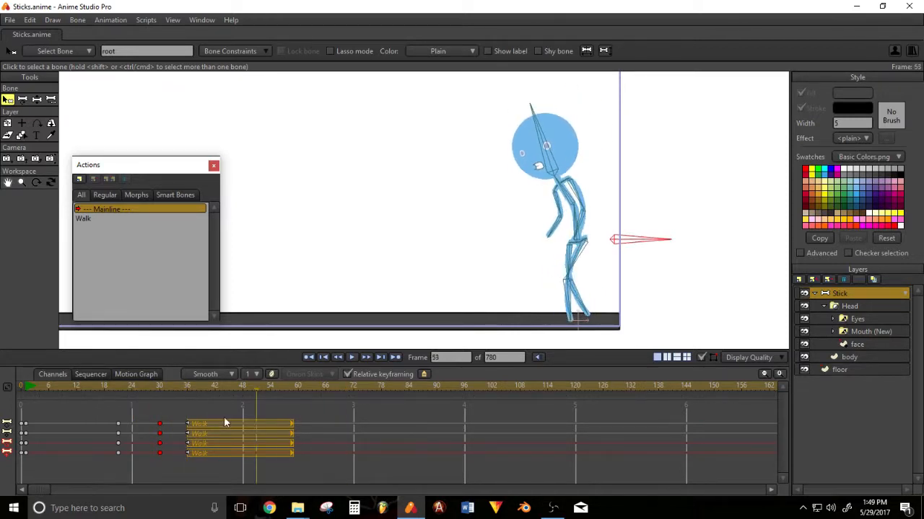
key("ctrl+shift+Left")
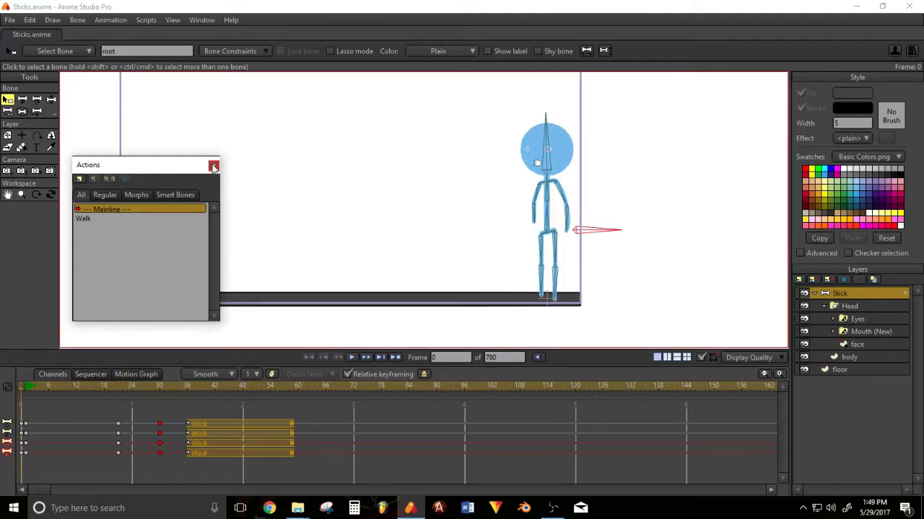
left_click(213, 167)
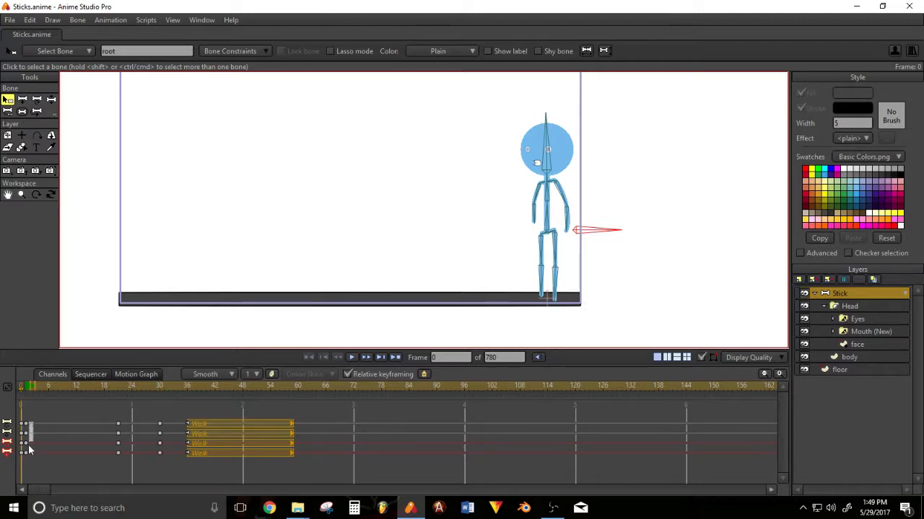
Select the keyframes at frames 1 and 21 and scrub between them to examine how the opening pose holds.
left_click_drag(24, 468, 26, 462)
left_click_drag(106, 469, 23, 456)
left_click(61, 389)
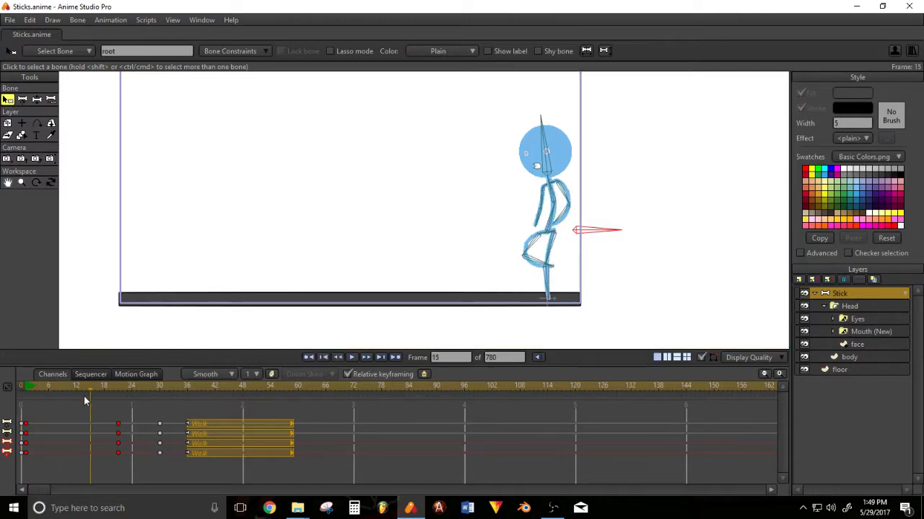
left_click(61, 397)
left_click_drag(129, 408, 24, 456)
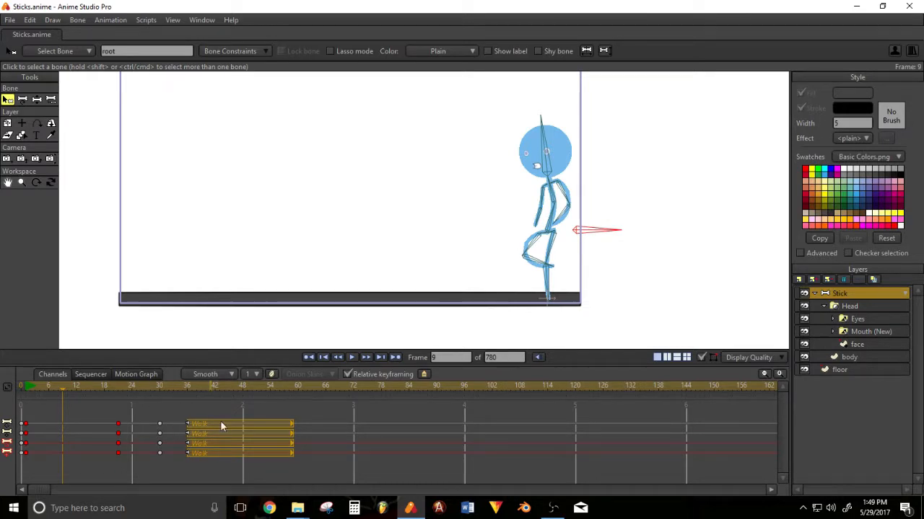
Key the Stick layer's position at frame 36 and shift the layer along the floor to about X 0.316 at frame 144.
left_click_drag(216, 388, 187, 391)
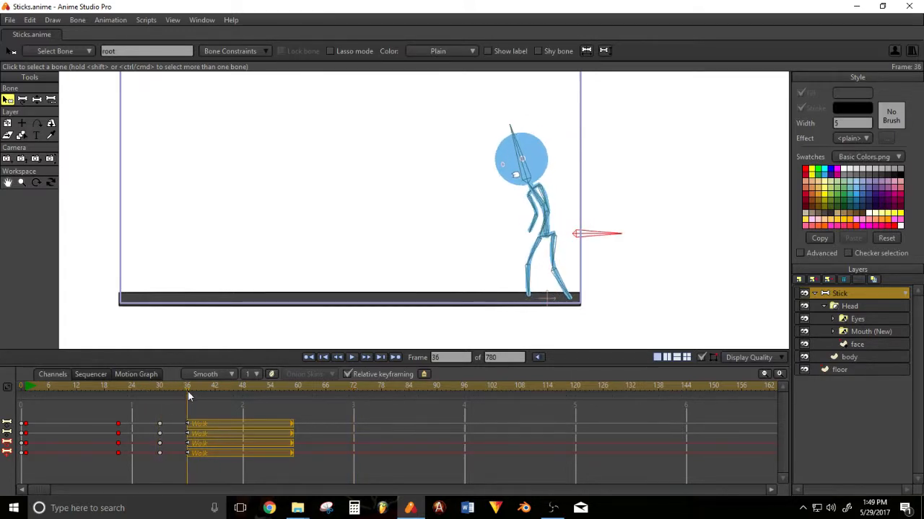
left_click(7, 122)
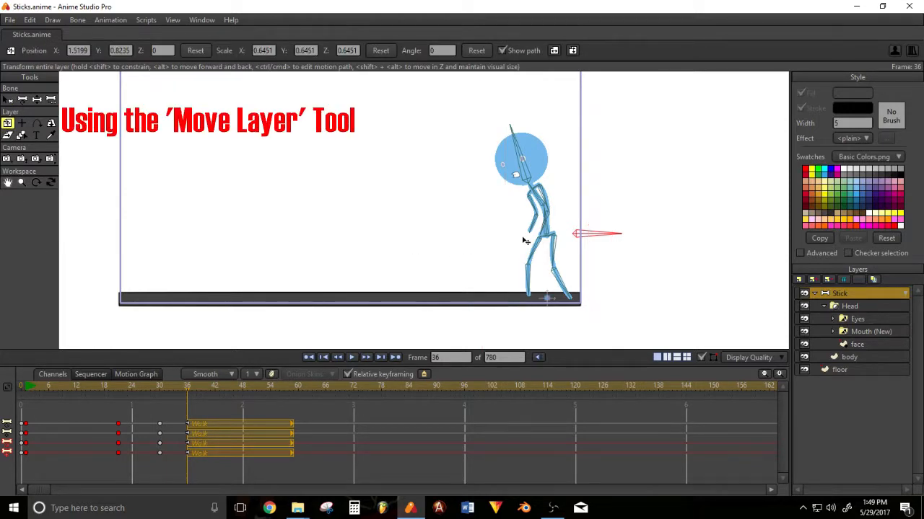
left_click_drag(189, 387, 684, 394)
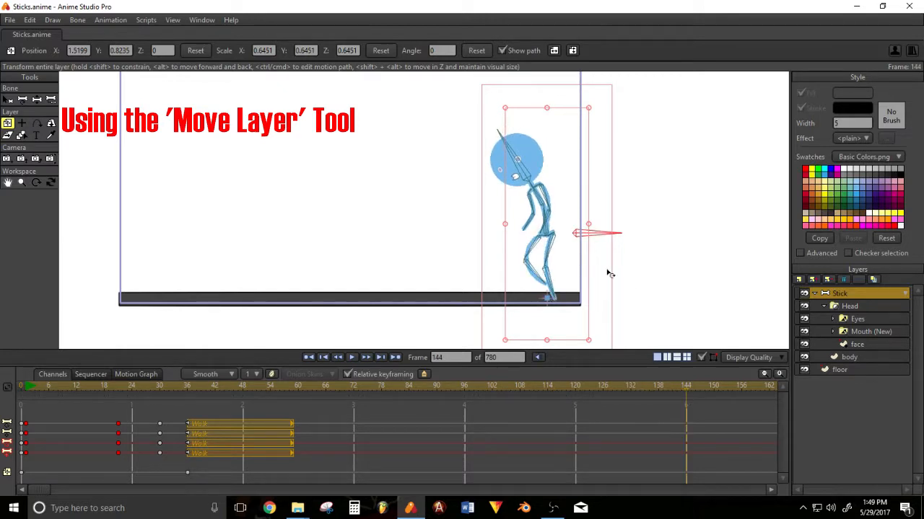
left_click_drag(566, 279, 408, 284)
Play the walk from frame 36 to check the figure's movement across the floor.
left_click_drag(661, 399, 191, 405)
key("space")
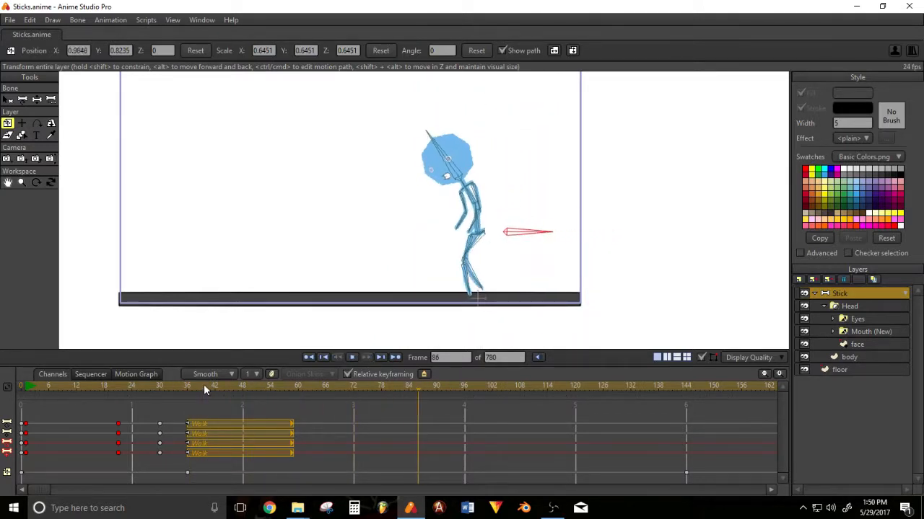
key("space")
Set the layer position keyframes at frames 36 and 144 to Linear interpolation.
left_click_drag(189, 474, 698, 478)
right_click(687, 476)
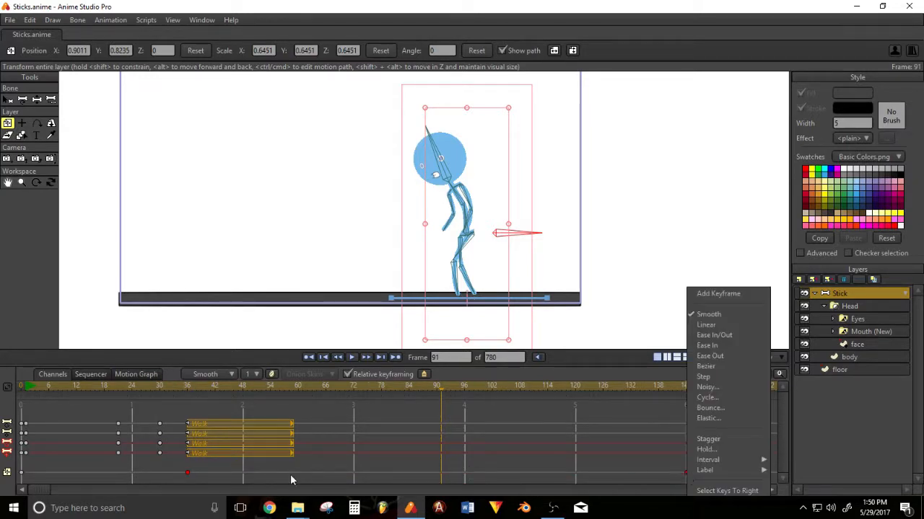
left_click(189, 479)
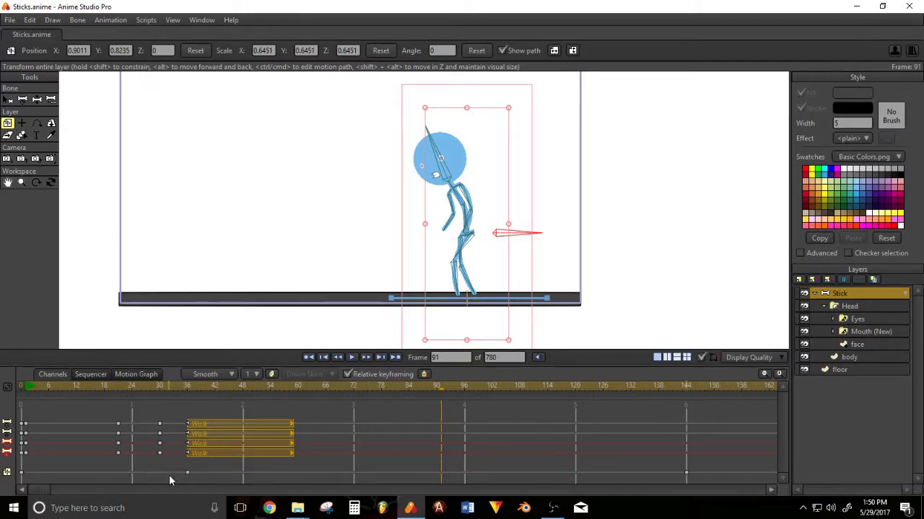
right_click(686, 478)
left_click(696, 330)
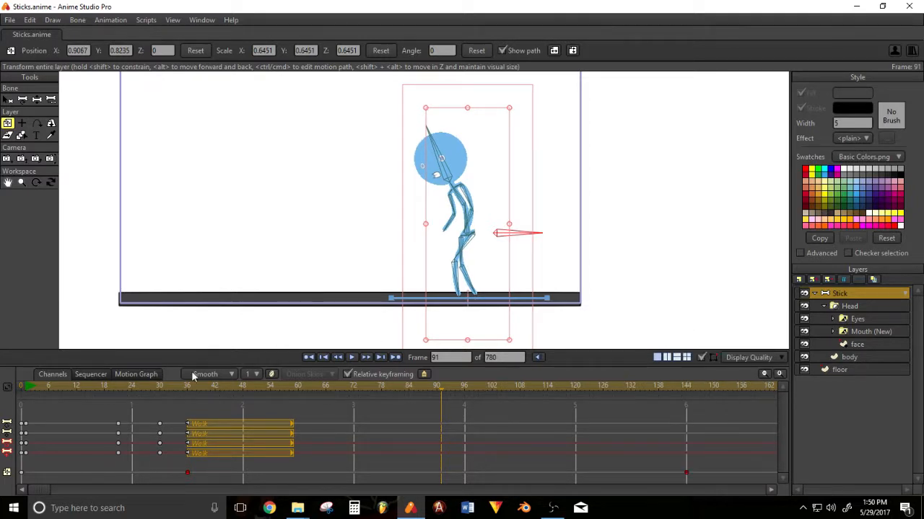
Scrub and play the walk again to check its motion with the linear position keyframes.
left_click_drag(179, 390, 395, 394)
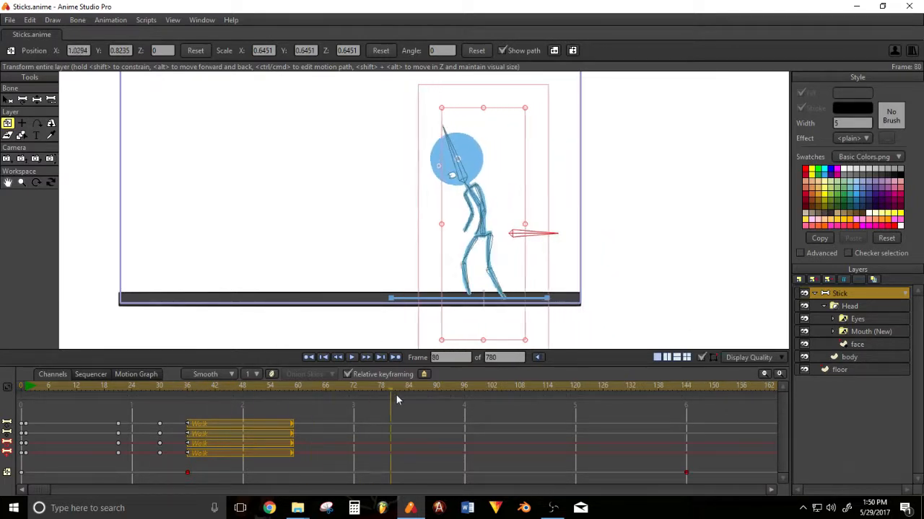
key("space")
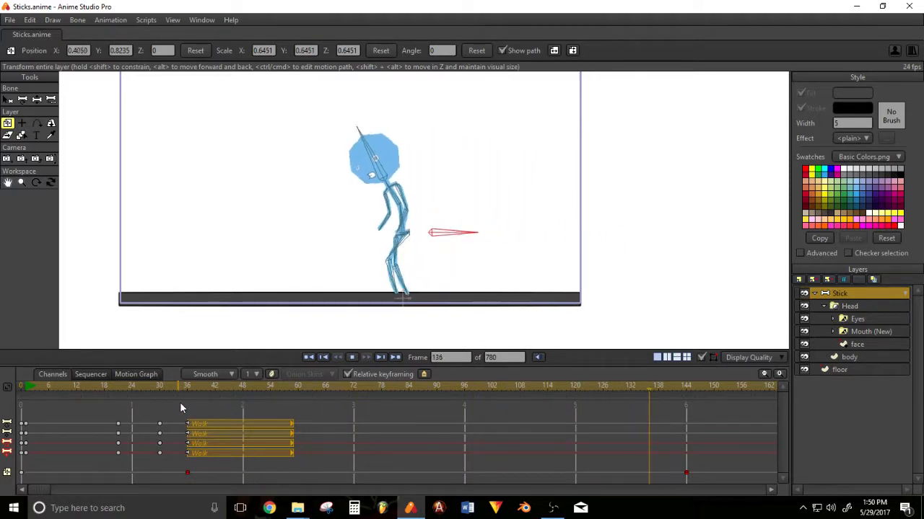
key("space")
Key the walking pose at frame 144 and bring the bent leg down into a standing stance at frame 150.
left_click_drag(674, 391, 686, 391)
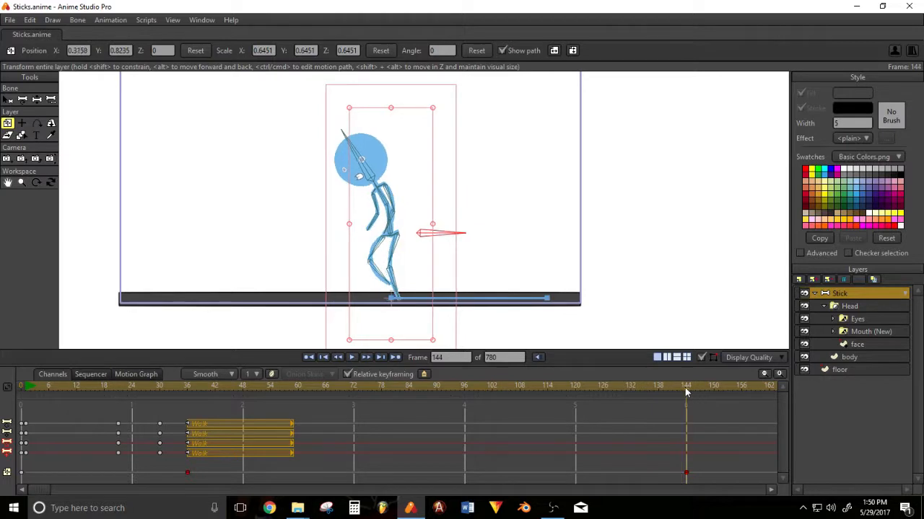
left_click(36, 99)
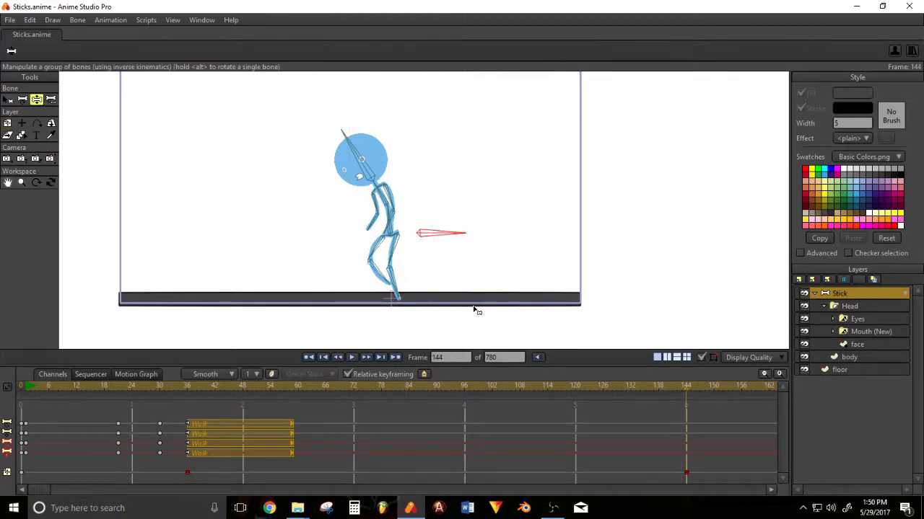
left_click_drag(688, 389, 662, 391)
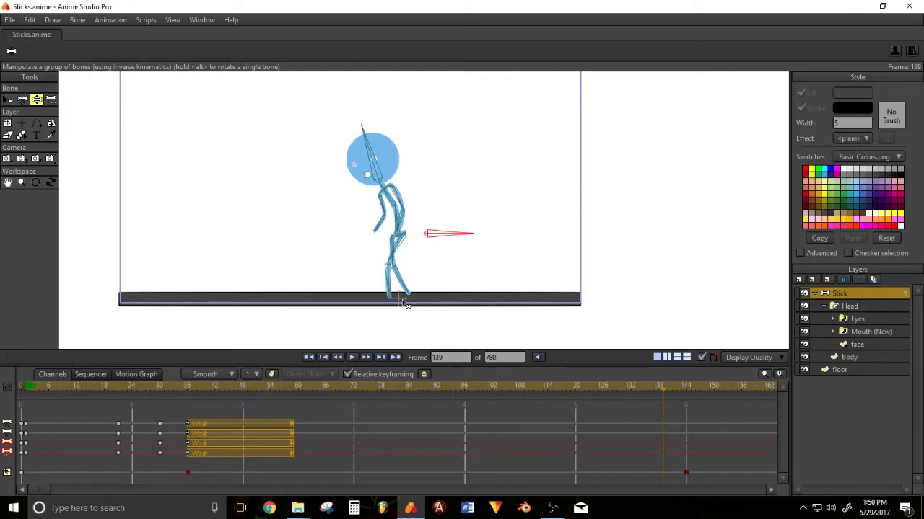
left_click_drag(667, 390, 686, 389)
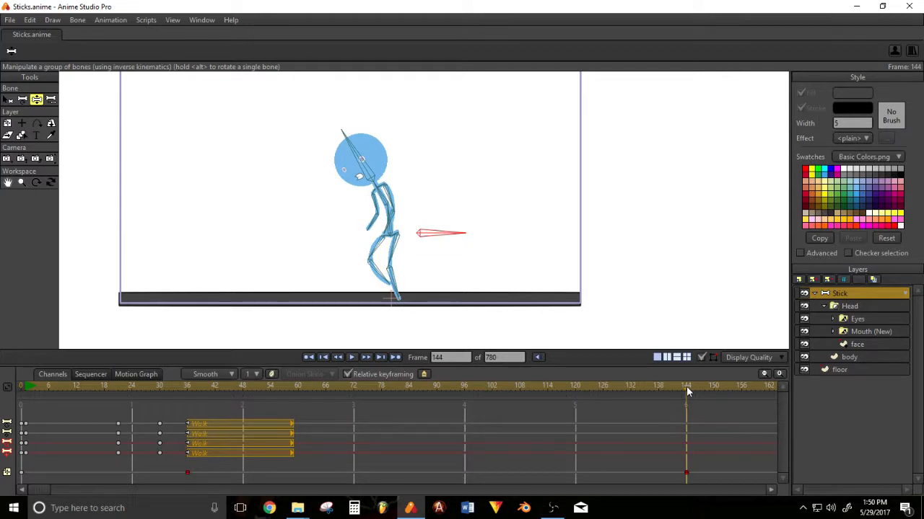
key("ctrl+v")
left_click_drag(681, 389, 711, 385)
left_click_drag(376, 279, 426, 229)
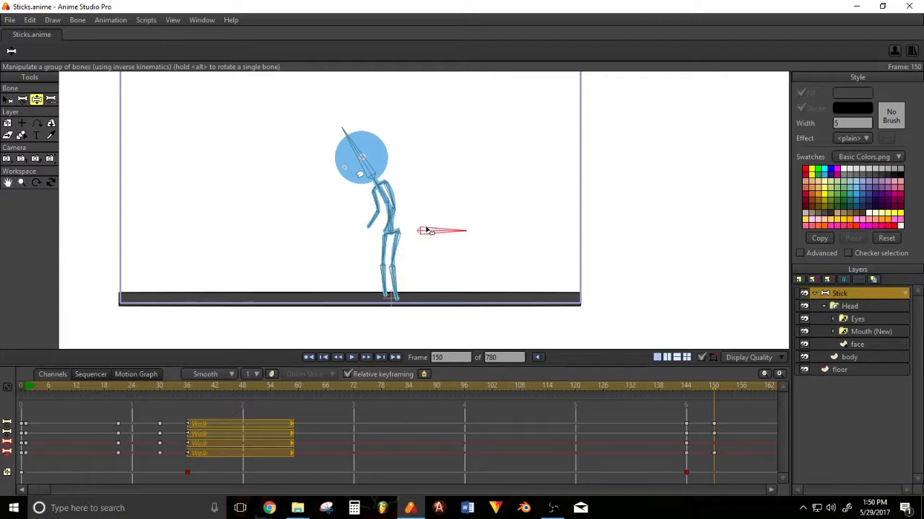
left_click(390, 282)
At frame 150, raise the root bone slightly and straighten the torso, arms and head into an upright pose.
left_click(683, 388)
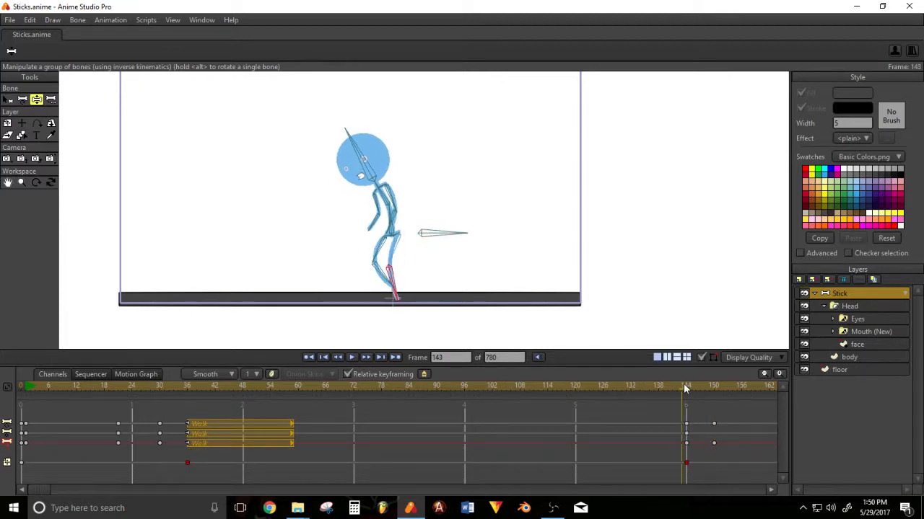
left_click(446, 237)
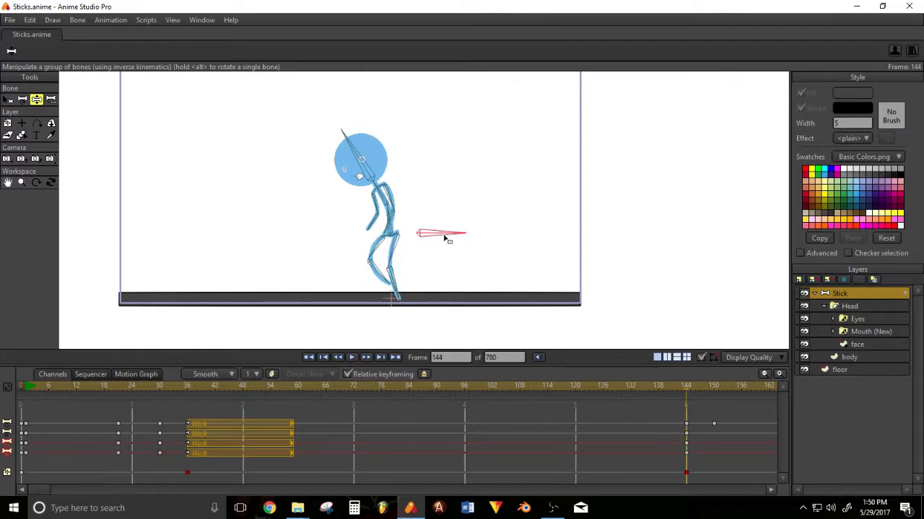
left_click(712, 387)
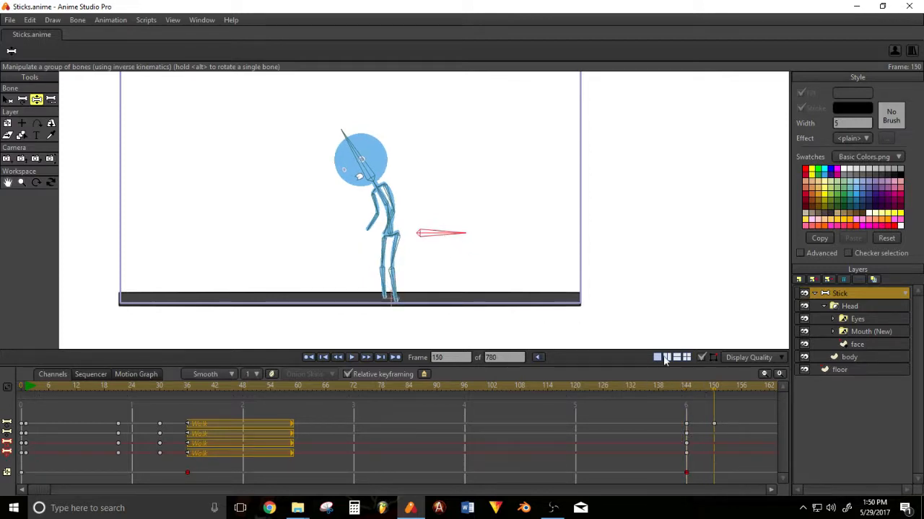
left_click_drag(442, 235, 442, 233)
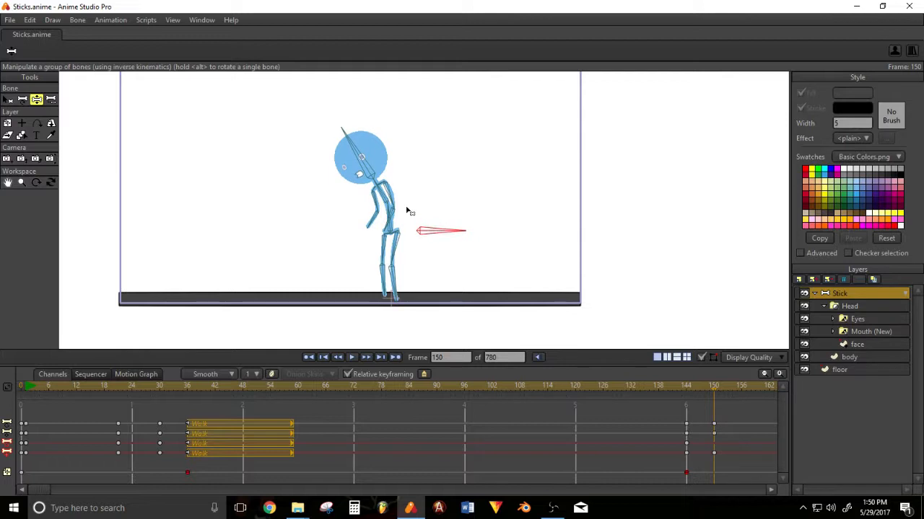
left_click_drag(381, 195, 372, 216)
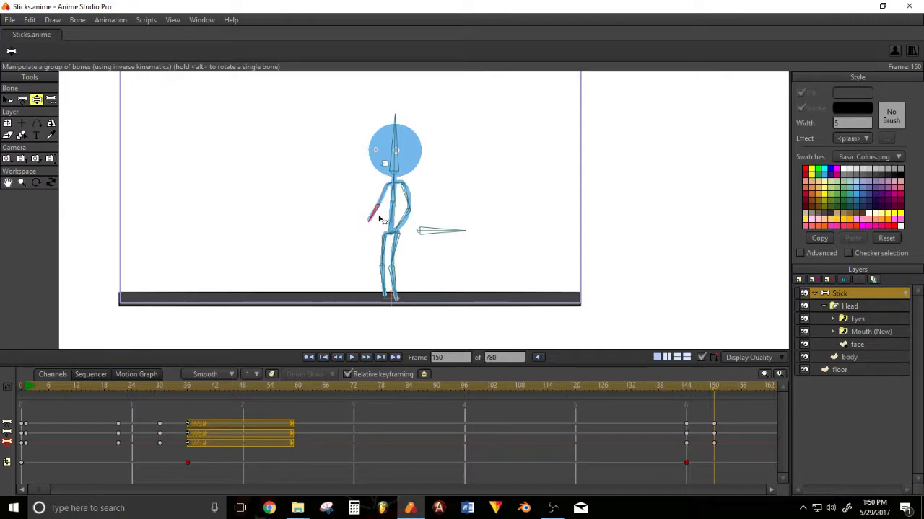
left_click(393, 157)
left_click_drag(394, 157, 395, 157)
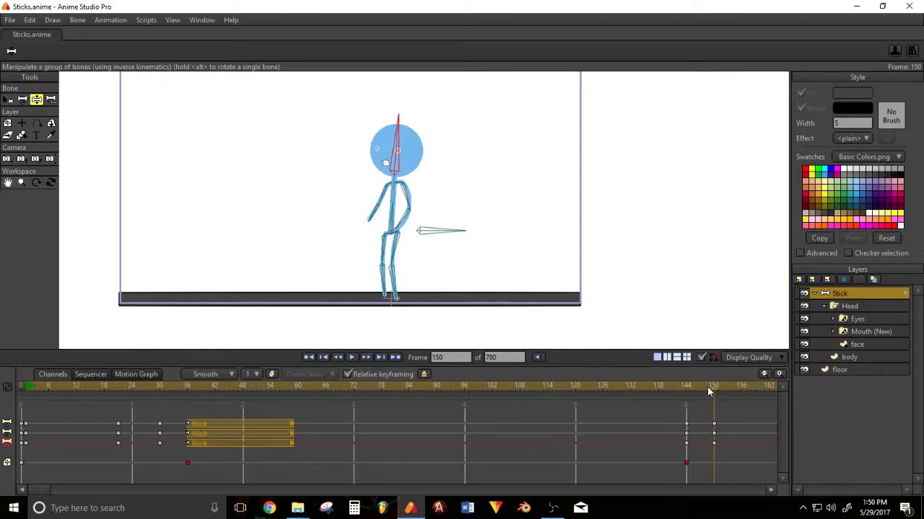
Freeze the upright standing pose with keyframes at frame 168.
left_click_drag(710, 387, 205, 393)
left_click(686, 390)
key("ctrl+f")
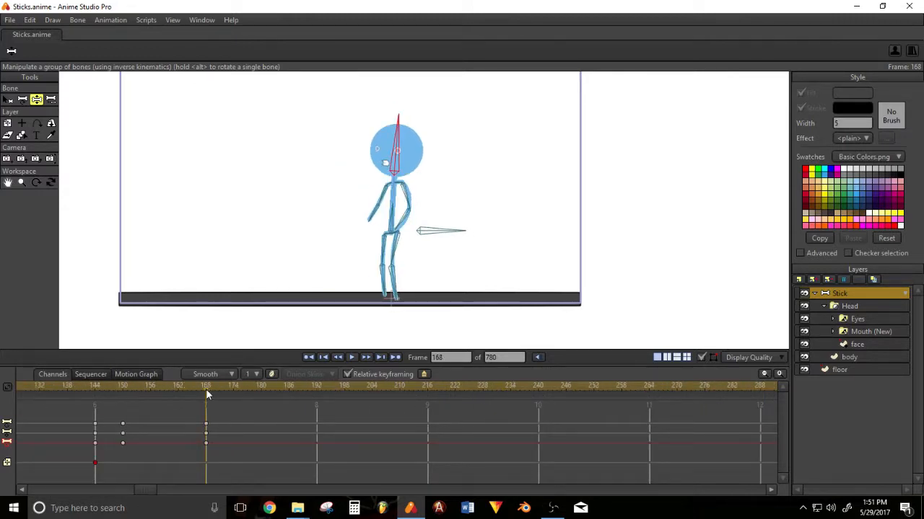
Examine the keyframes at frames 144, 150 and 168, scrubbing between them to compare the moving and held poses.
left_click_drag(120, 425, 127, 449)
left_click(126, 385)
left_click(92, 394)
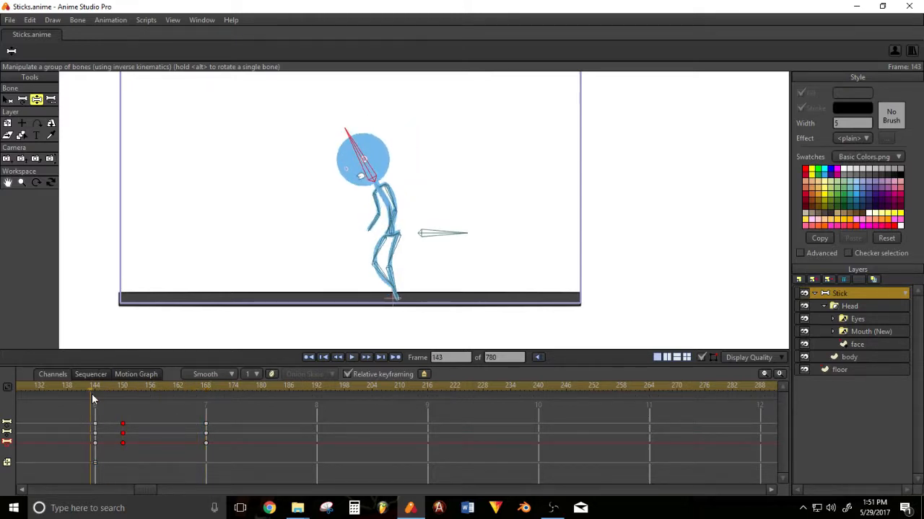
left_click(122, 398)
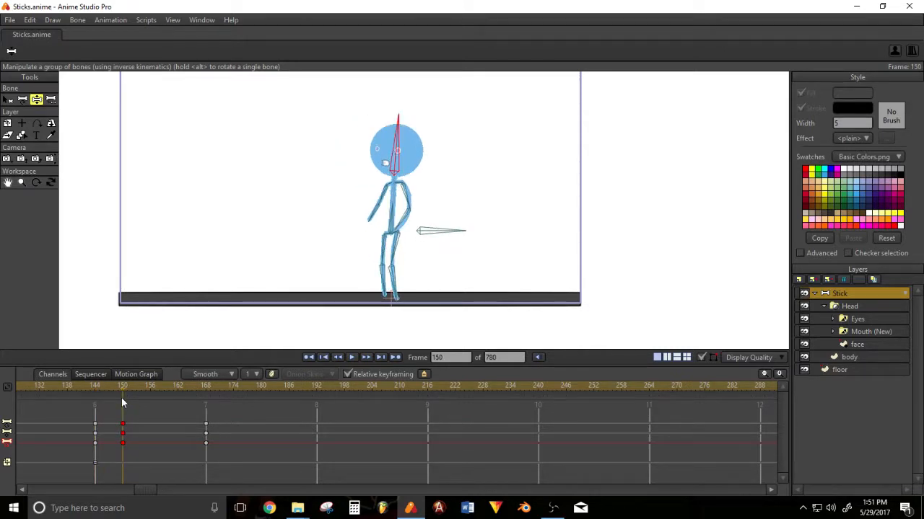
left_click_drag(122, 403, 206, 408)
left_click(122, 416)
mouse_move(118, 391)
left_mouse_down()
mouse_move(95, 390)
mouse_move(117, 389)
left_mouse_up()
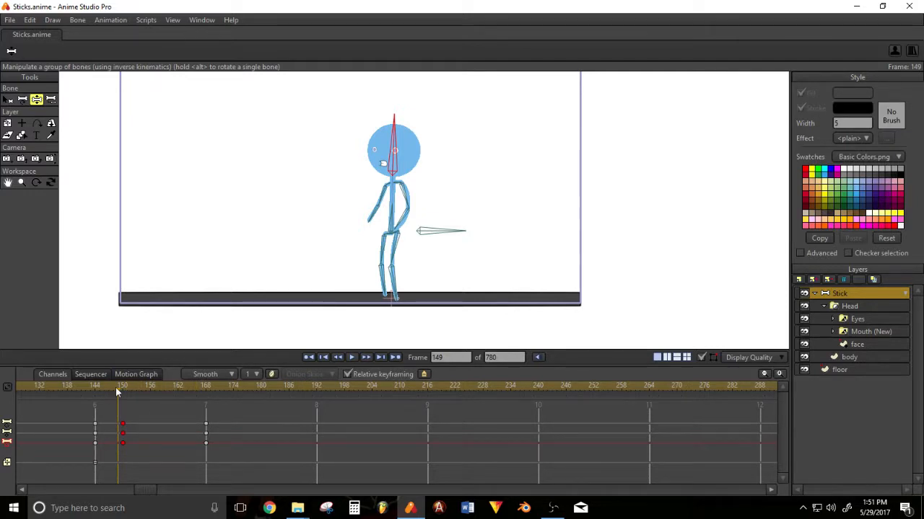
left_click_drag(116, 388, 215, 449)
left_click_drag(200, 391, 114, 401)
left_click_drag(117, 415, 133, 448)
left_click_drag(123, 387, 213, 452)
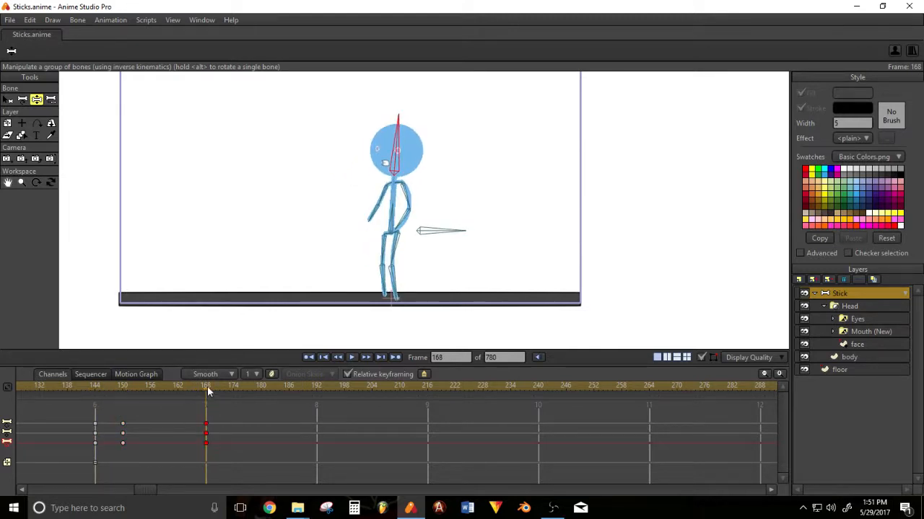
left_click_drag(207, 386, 127, 446)
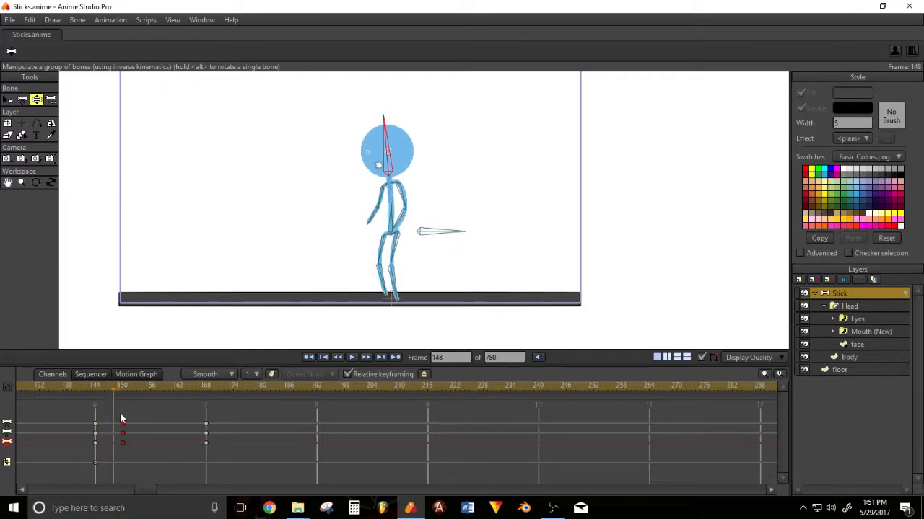
left_click_drag(114, 387, 130, 413)
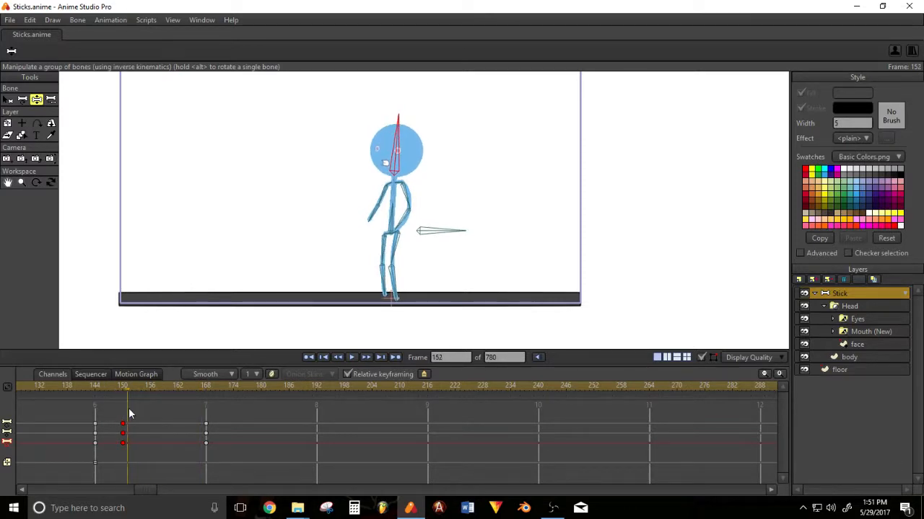
left_click_drag(220, 419, 183, 425)
left_click_drag(140, 388, 215, 451)
At frame 174, raise the front hand to the face and tilt the head and upper torso slightly forward.
left_click_drag(204, 387, 232, 393)
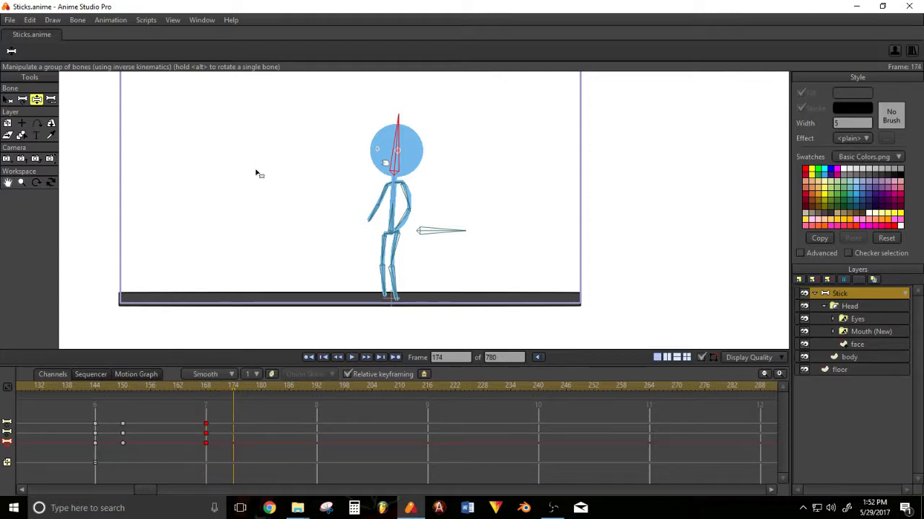
left_click_drag(385, 209, 383, 143)
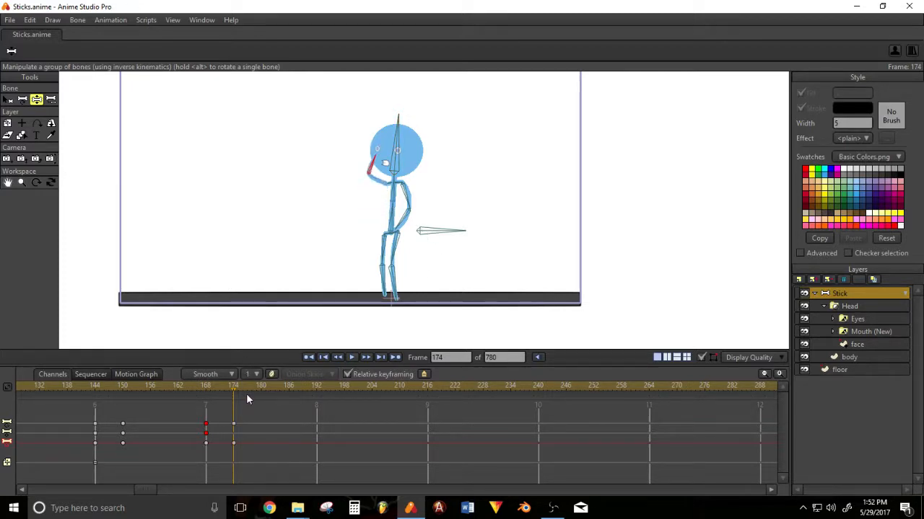
mouse_move(238, 391)
left_mouse_down()
mouse_move(174, 378)
mouse_move(235, 388)
left_mouse_up()
left_click_drag(401, 171, 396, 167)
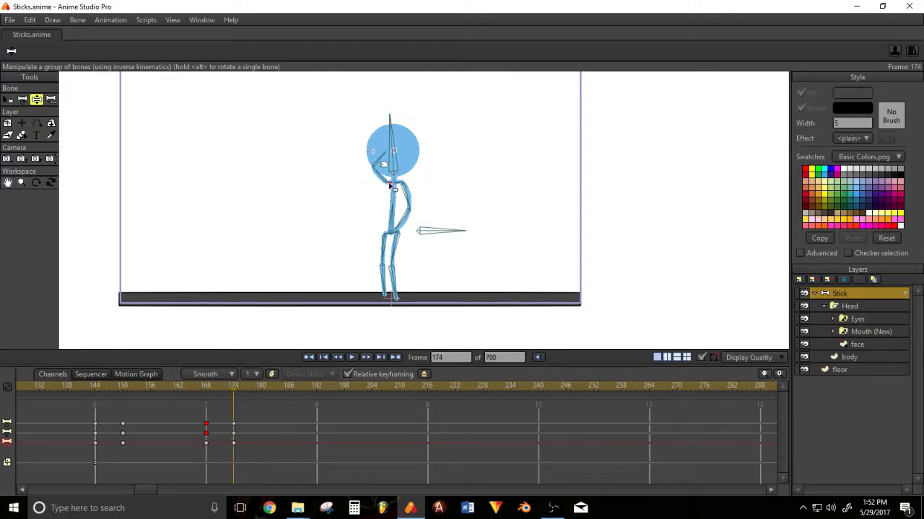
left_click_drag(393, 198, 394, 201)
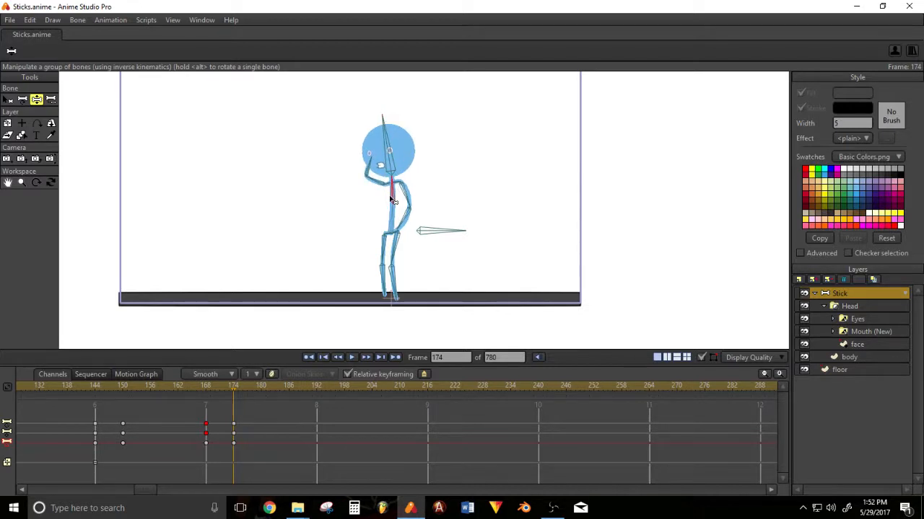
Adjust the back leg slightly and lean the lower spine forward at frame 174.
left_click(395, 254)
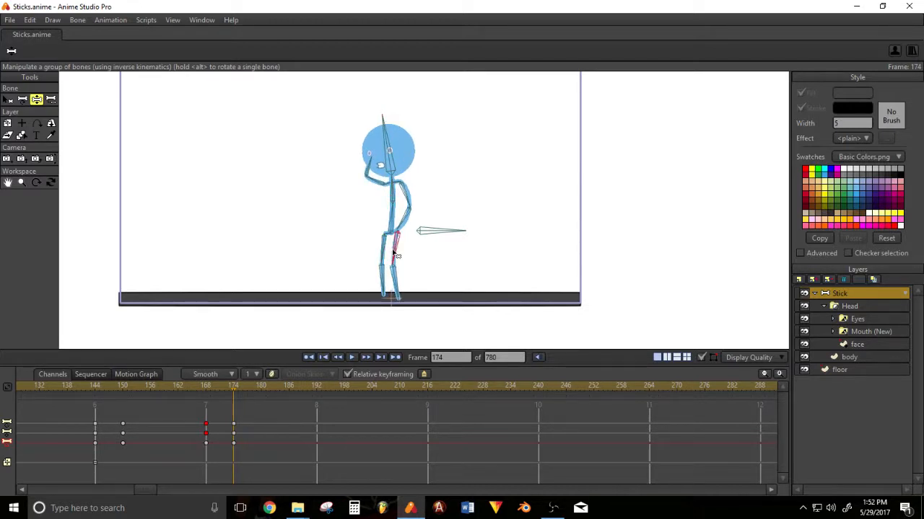
left_click(406, 215)
mouse_move(217, 387)
left_mouse_down()
mouse_move(209, 384)
mouse_move(241, 389)
mouse_move(215, 388)
mouse_move(232, 391)
left_mouse_up()
left_click(388, 214)
left_click_drag(389, 214, 384, 215)
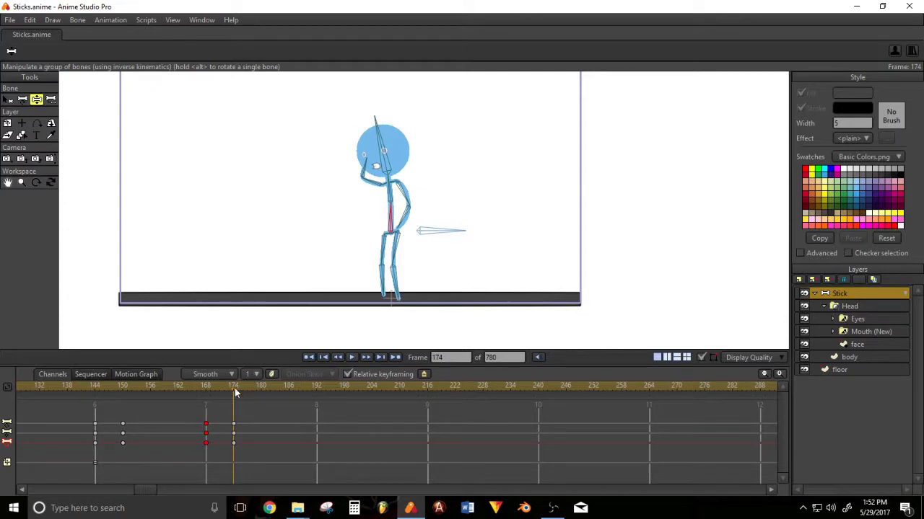
Set the animation's end frame to 192.
left_click_drag(234, 388, 314, 399)
double_click(521, 357)
type("192")
key("Return")
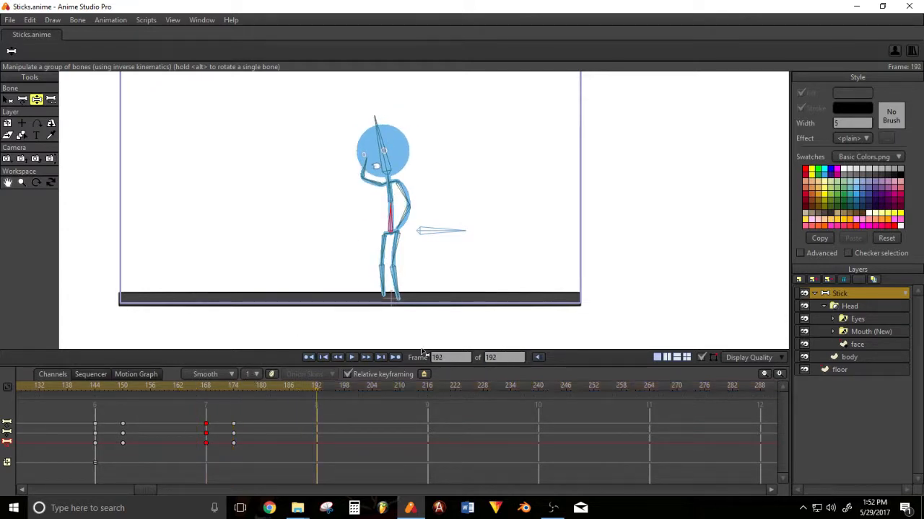
Prepare a clean preview from frame 0 by hiding the bone overlay, enlarging the canvas area and masking everything outside the stage frame.
left_click(322, 358)
scroll(356, 306, "down", 2)
left_click_drag(359, 288, 363, 298)
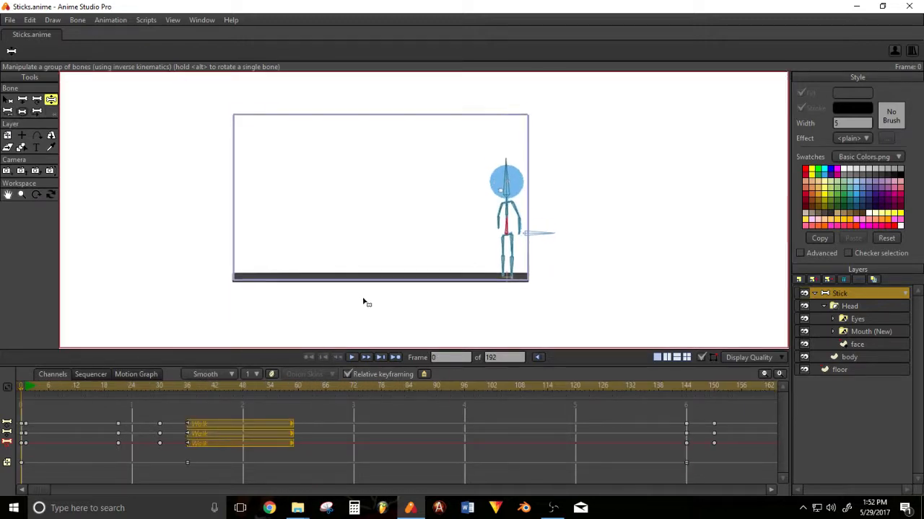
scroll(365, 303, "up", 1)
left_click(702, 357)
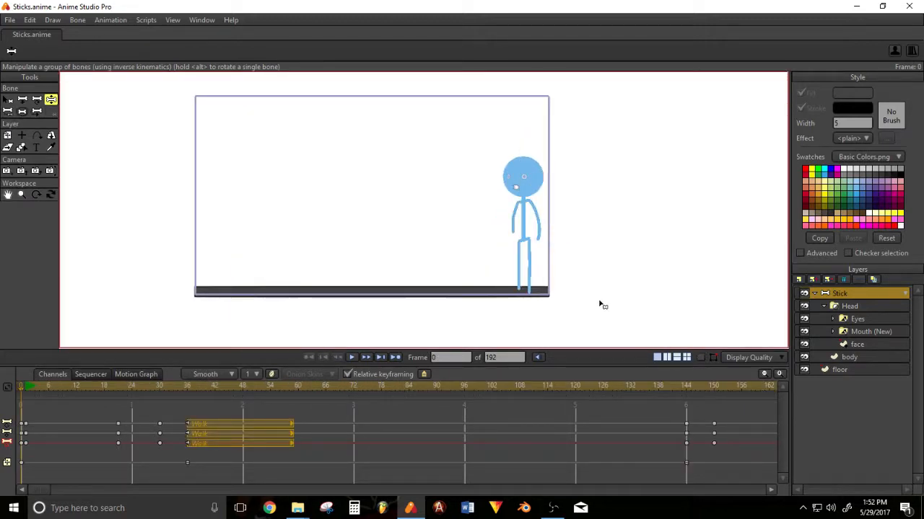
left_click_drag(566, 366, 567, 379)
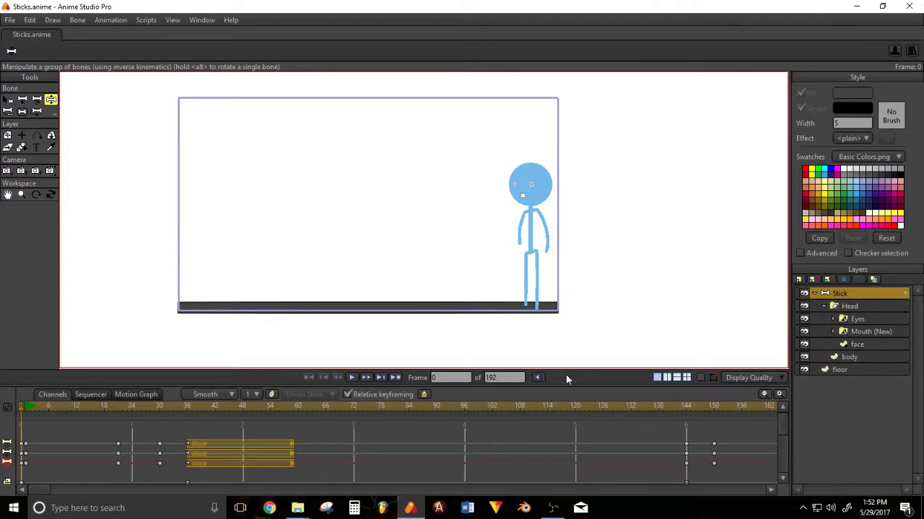
scroll(423, 216, "up", 1)
left_click_drag(424, 216, 464, 233)
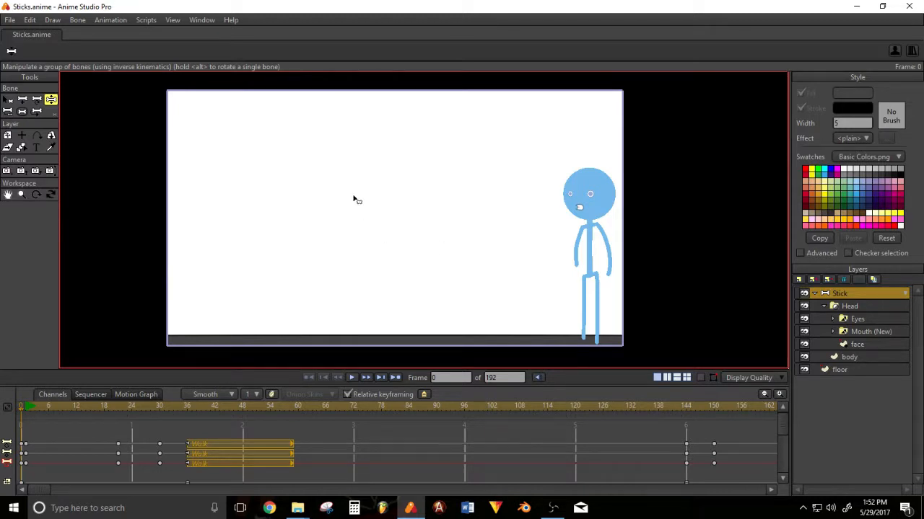
Play the whole animation from frame 0 to review the walk, stop and hand gesture, and stop playback once it loops.
key("space")
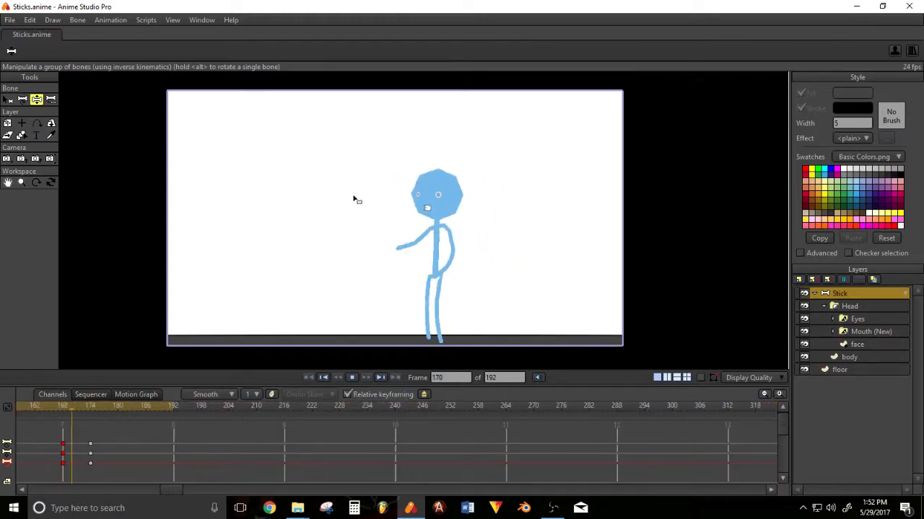
key("space")
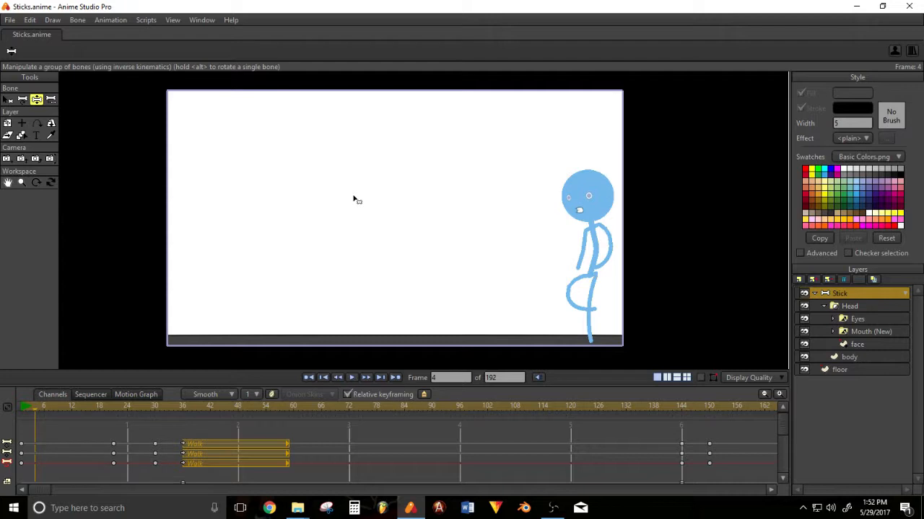
scroll(363, 196, "down", 1)
scroll(363, 197, "up", 1)
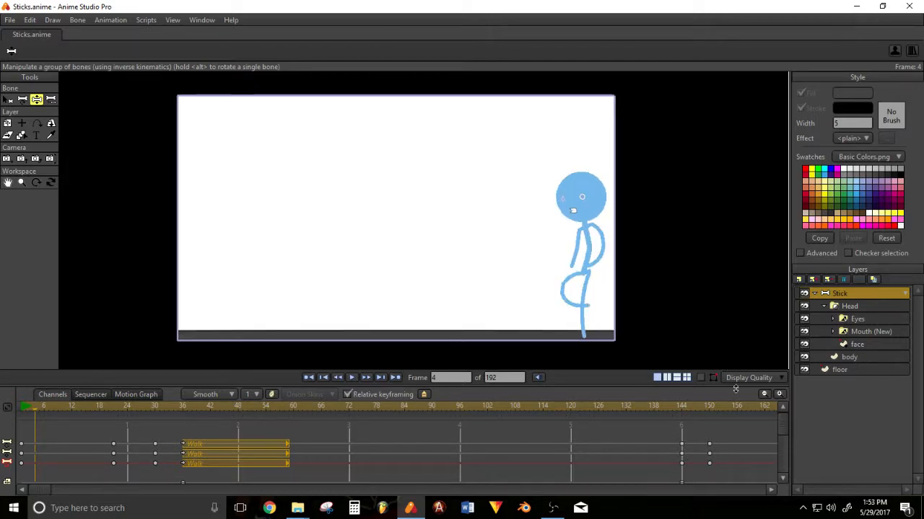
Collapse the Stick bone layer so its head and body sublayers are hidden in the layer list.
left_click(814, 293)
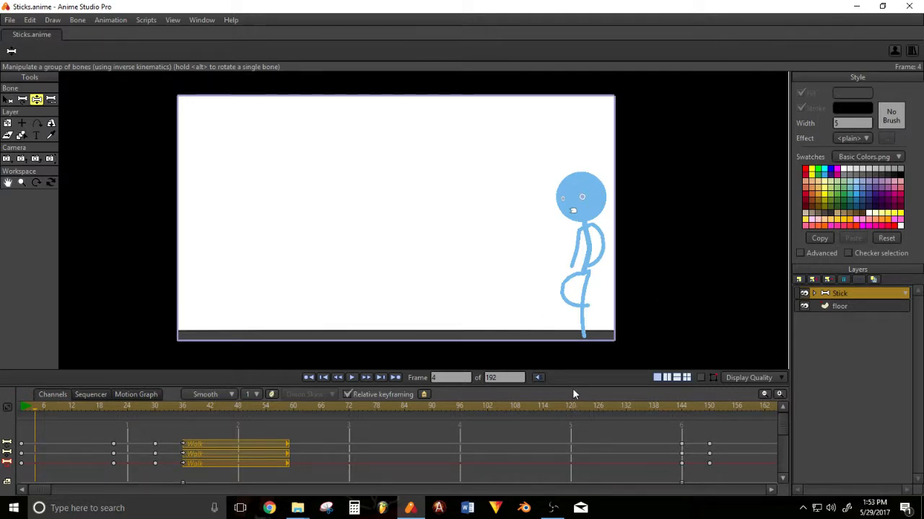
scroll(544, 361, "down", 1)
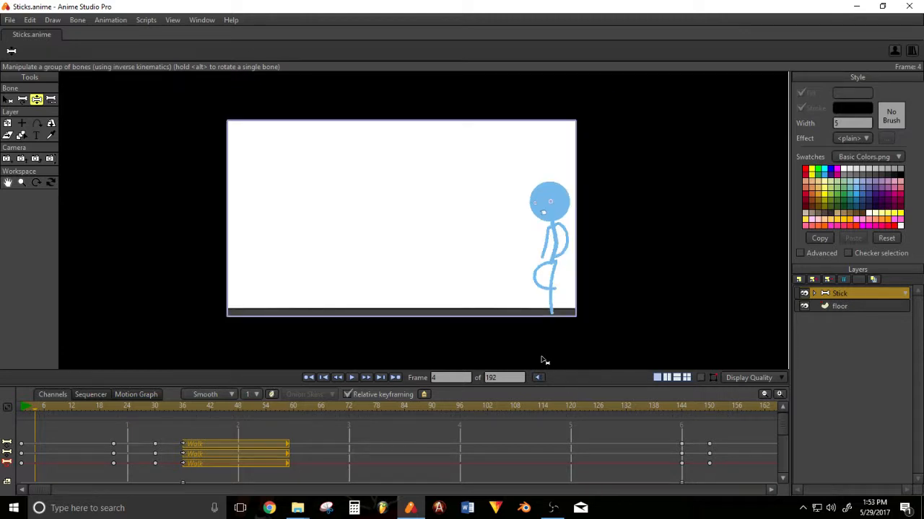
scroll(544, 361, "up", 1)
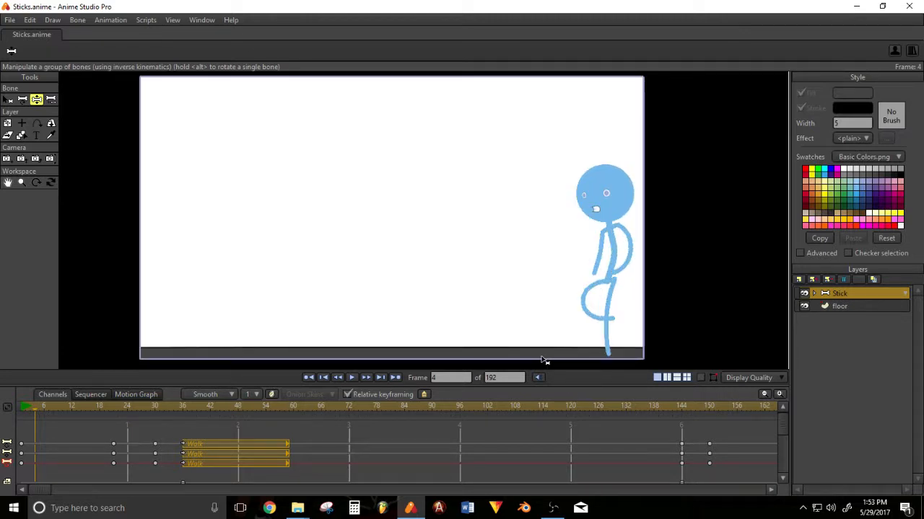